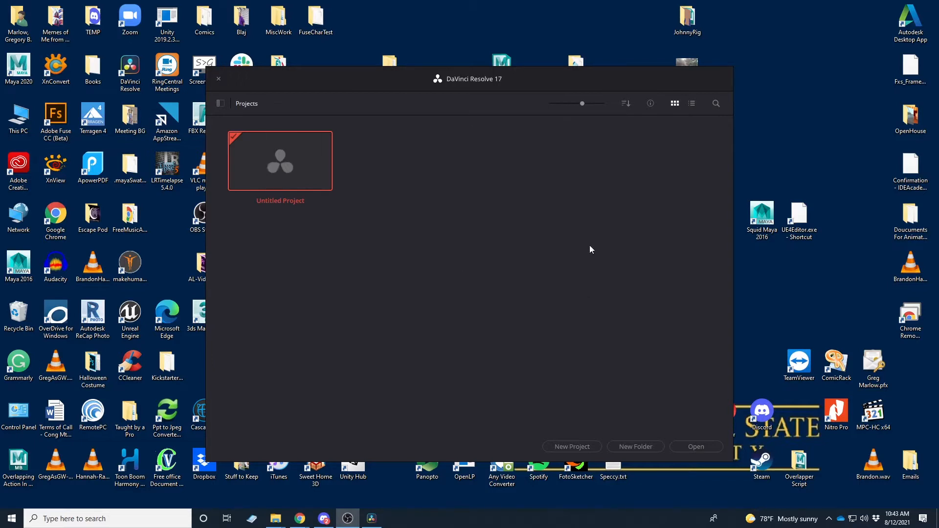
# Create a new project named Bridge and open it
pyautogui.click(581, 448)
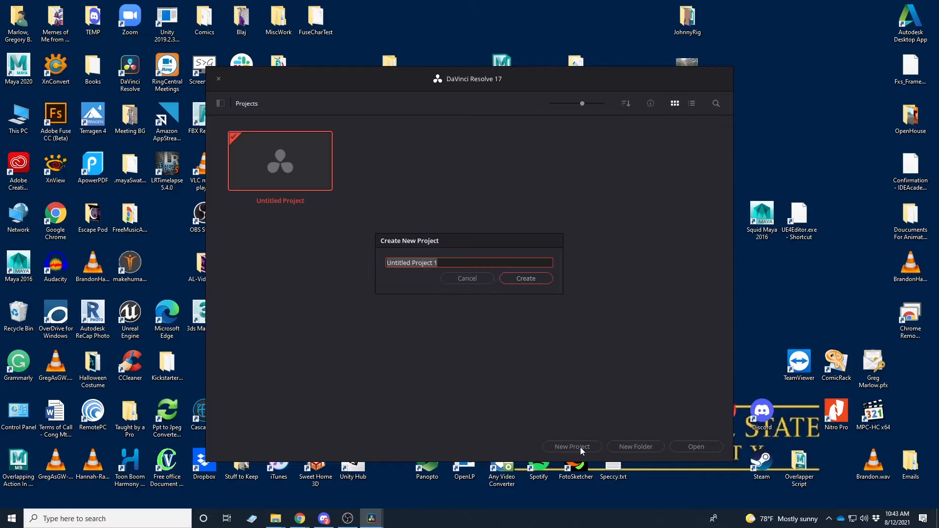
pyautogui.write('Bridge')
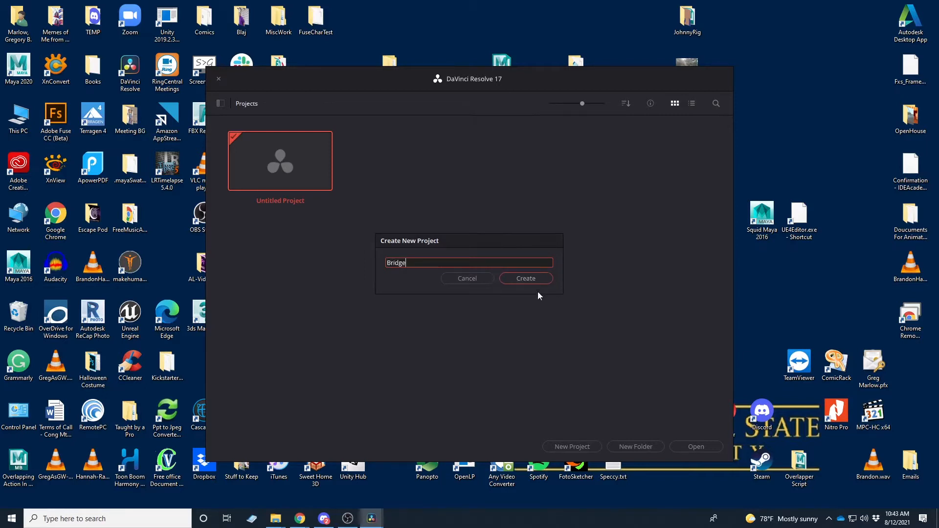
pyautogui.click(528, 277)
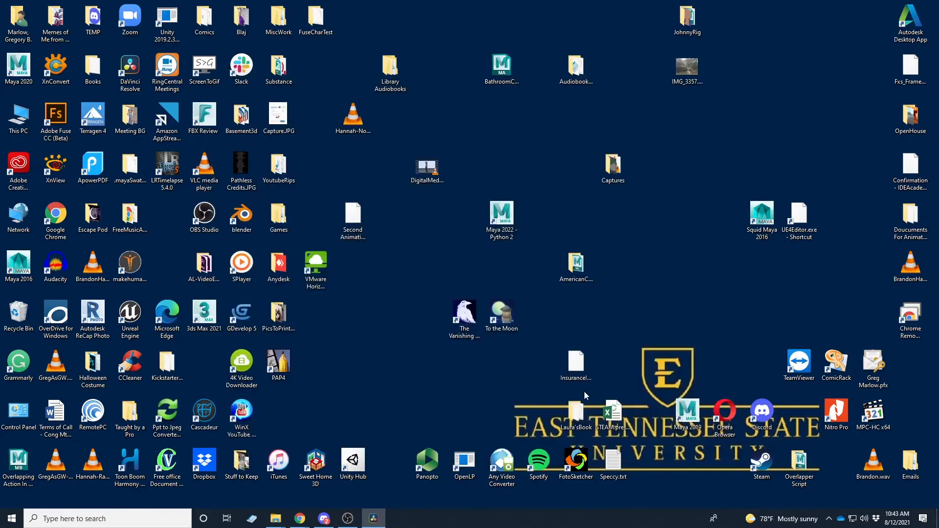
pyautogui.moveTo(568, 335); pyautogui.dragTo(502, 10)
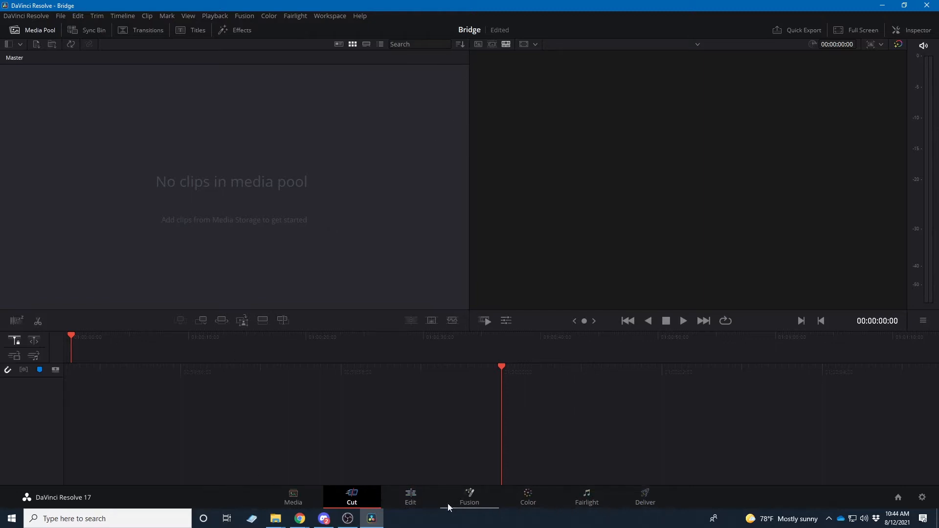
# Look through the Media, Cut, Edit, Fusion, Color, Fairlight and Deliver pages of the empty project
pyautogui.click(302, 502)
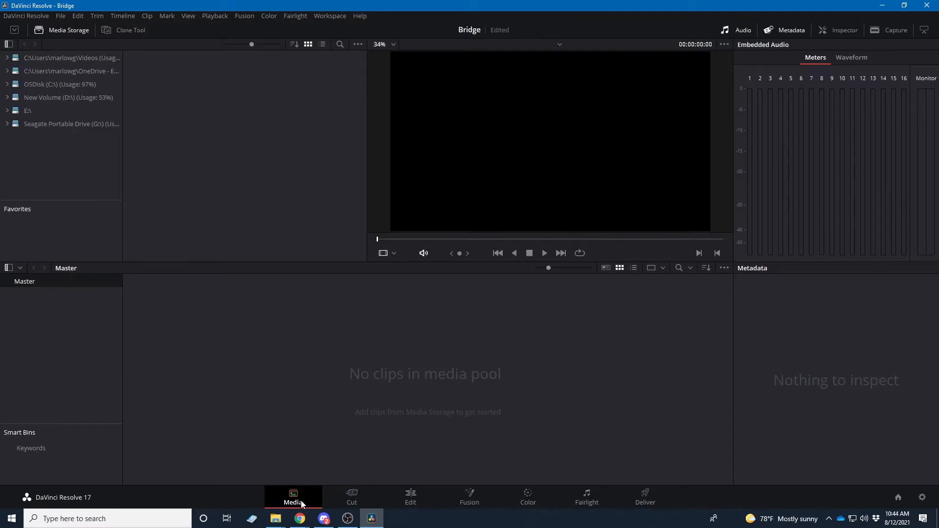
pyautogui.click(349, 504)
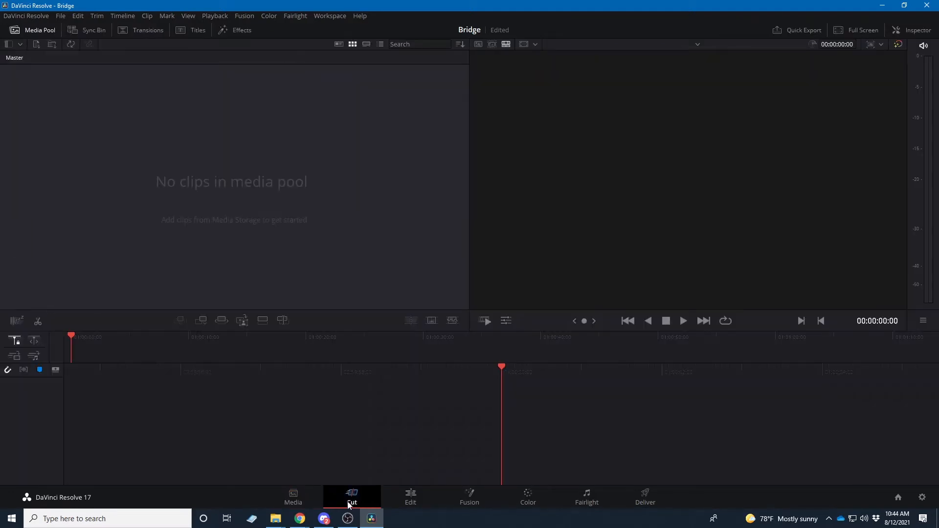
pyautogui.click(401, 501)
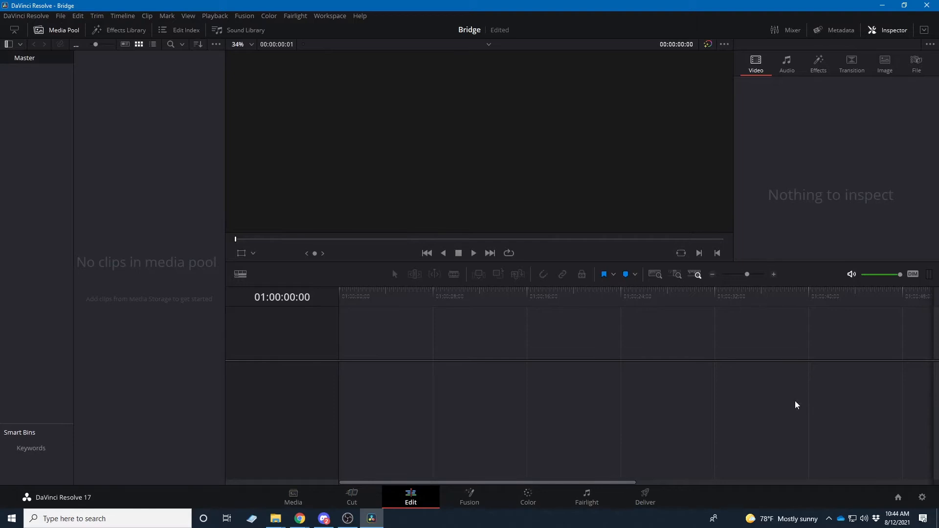
pyautogui.click(477, 496)
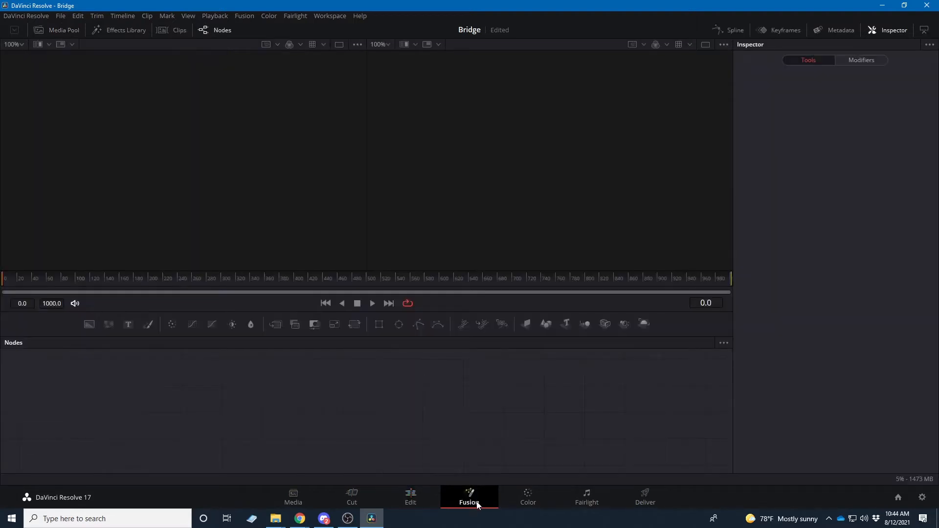
pyautogui.click(528, 502)
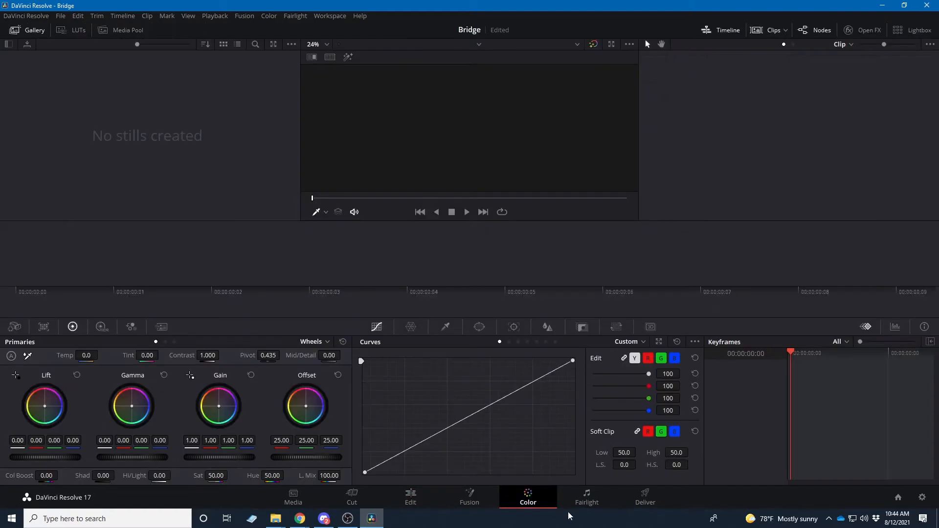
pyautogui.click(586, 504)
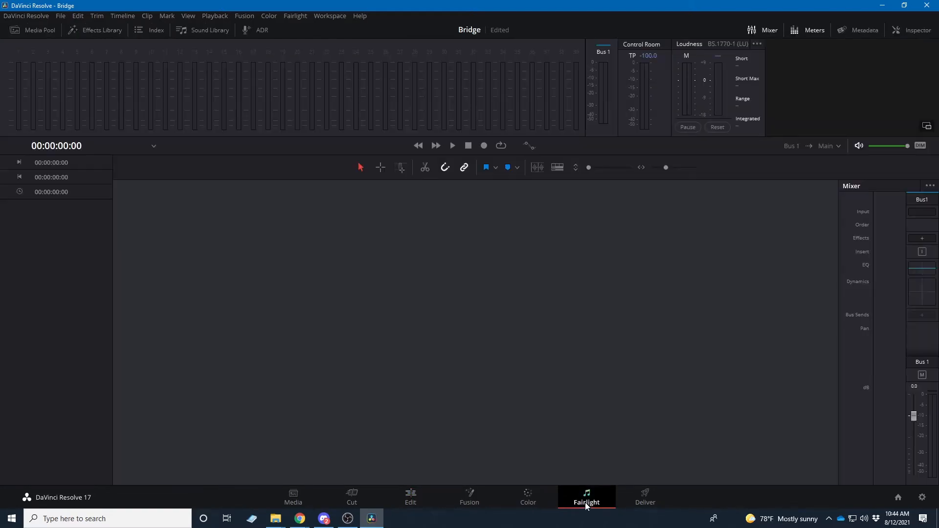
pyautogui.click(646, 503)
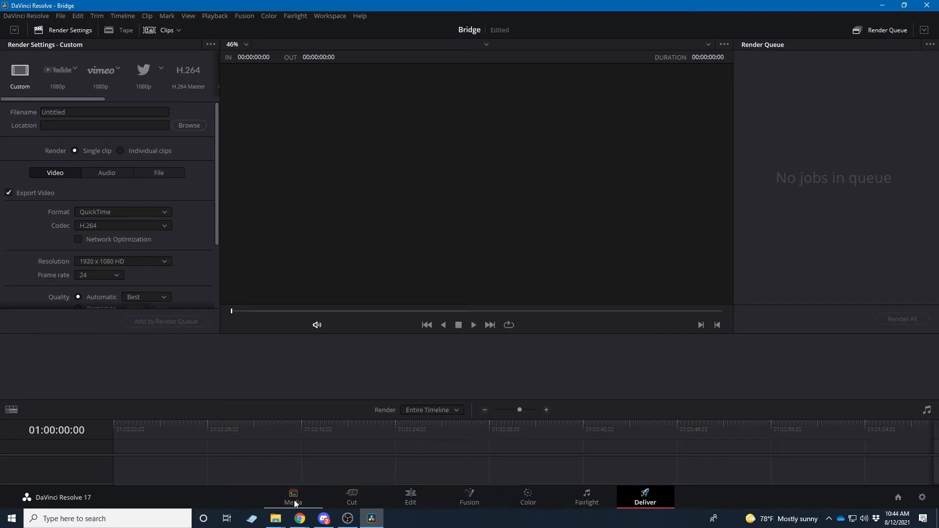
pyautogui.click(406, 502)
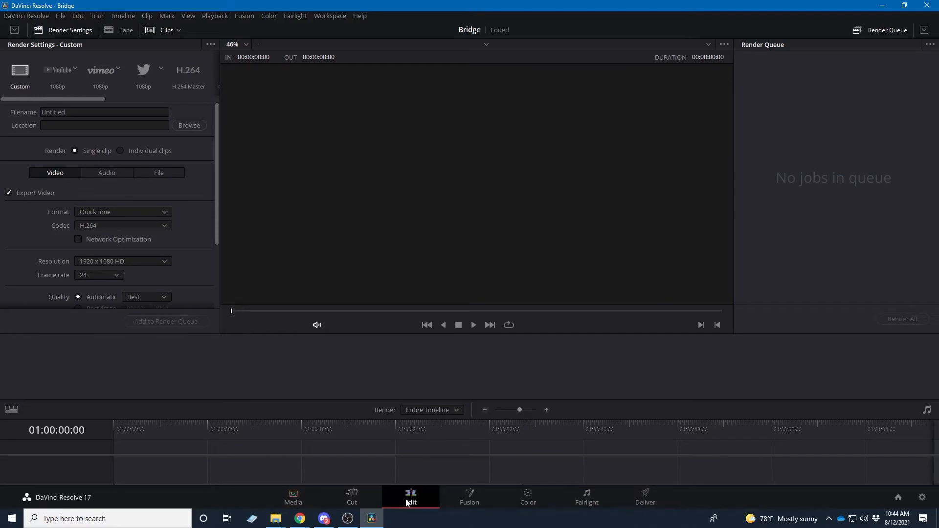
pyautogui.rightClick(139, 243)
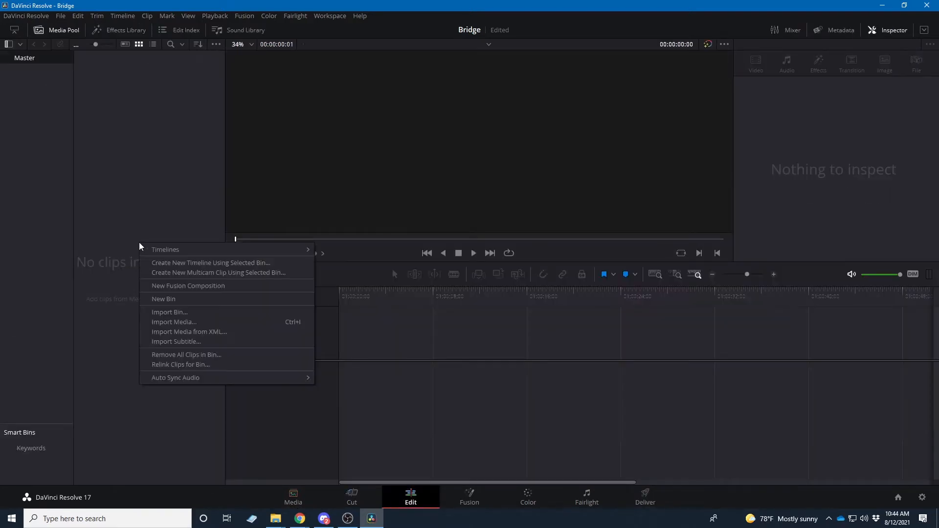
pyautogui.click(184, 322)
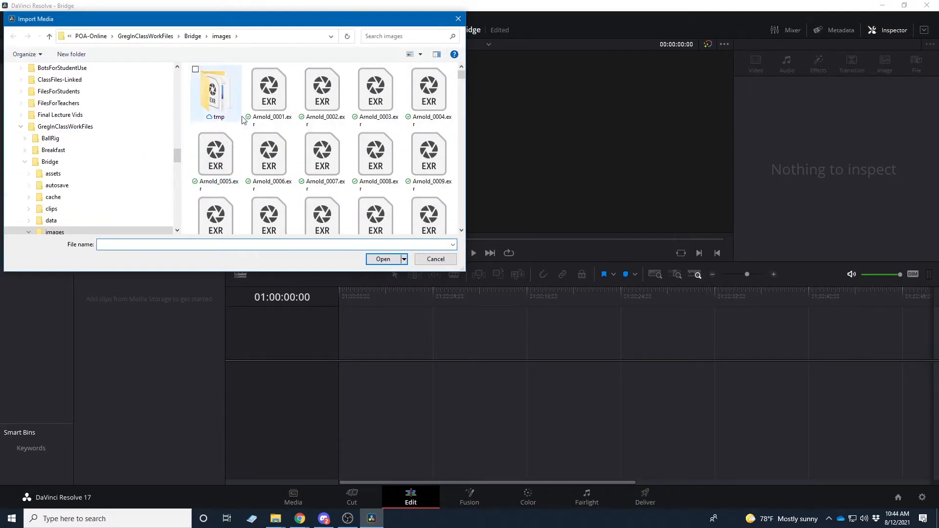
pyautogui.click(265, 105)
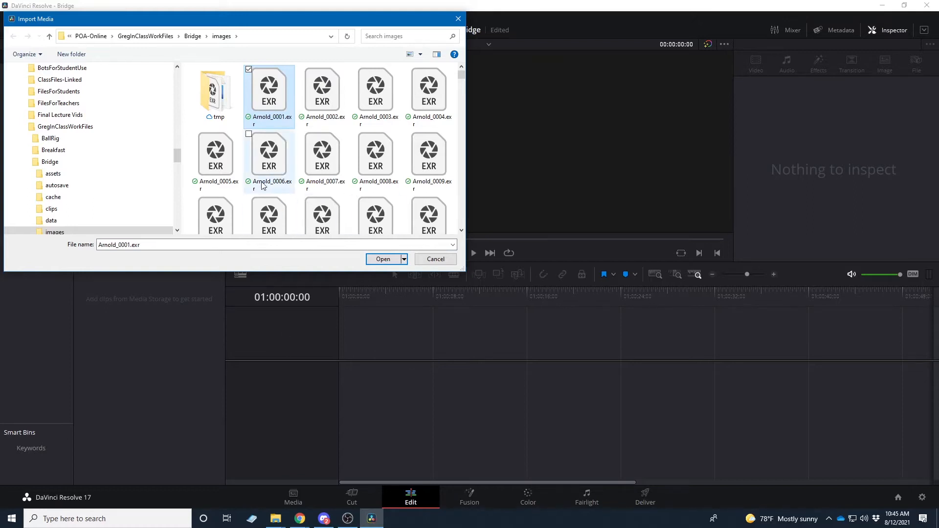
pyautogui.click(432, 260)
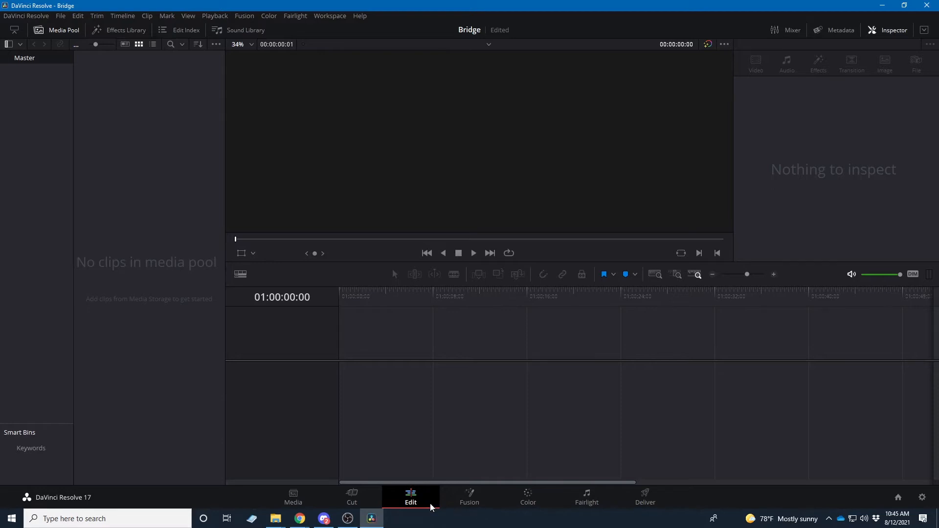
# On the Media page, try to add the images folder inside the Bridge folder as a media storage location
pyautogui.click(295, 501)
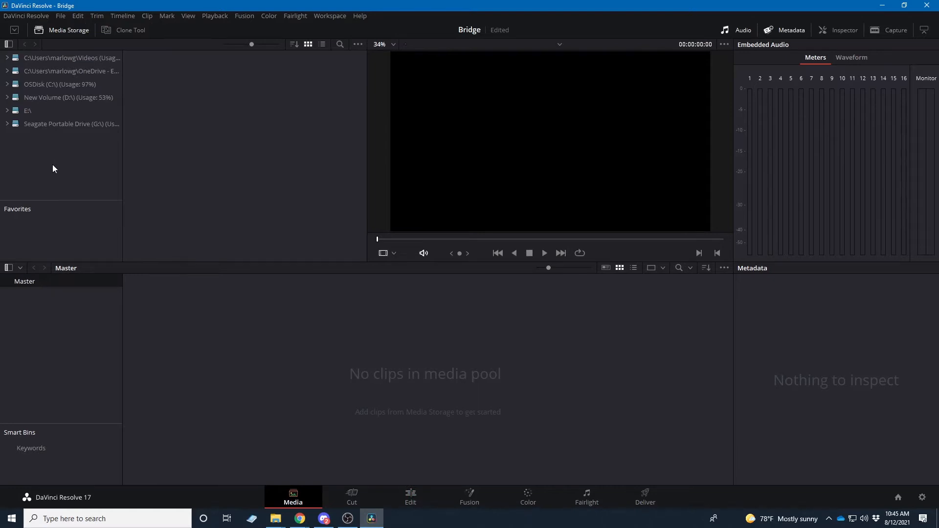
pyautogui.rightClick(42, 156)
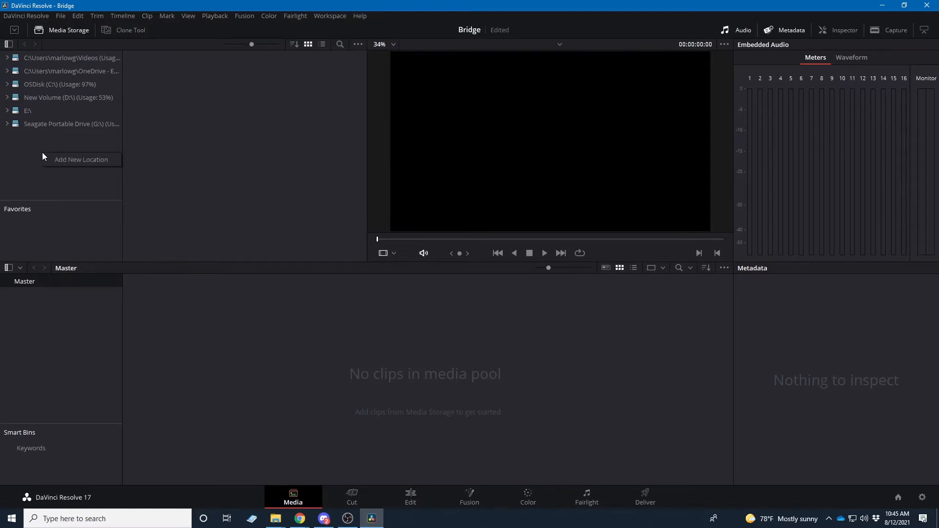
pyautogui.click(82, 161)
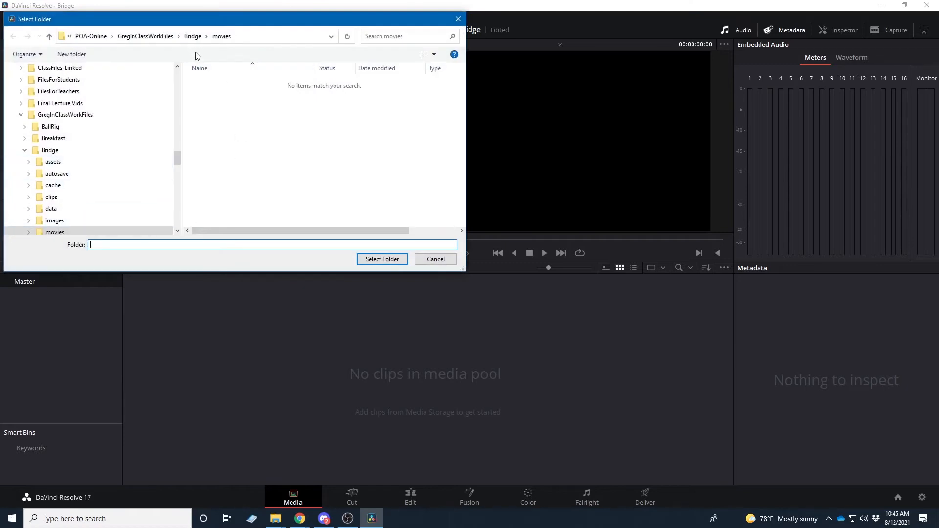
pyautogui.click(193, 37)
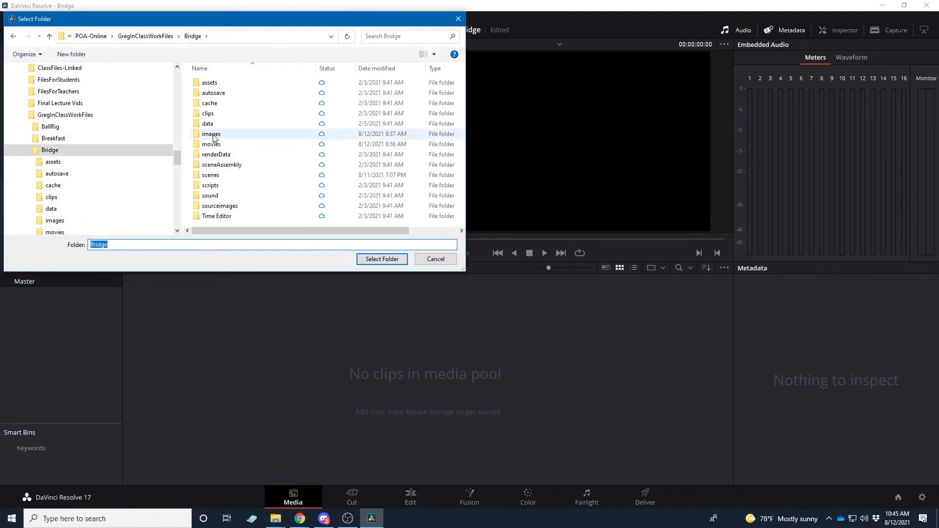
pyautogui.click(213, 135)
pyautogui.doubleClick(213, 136)
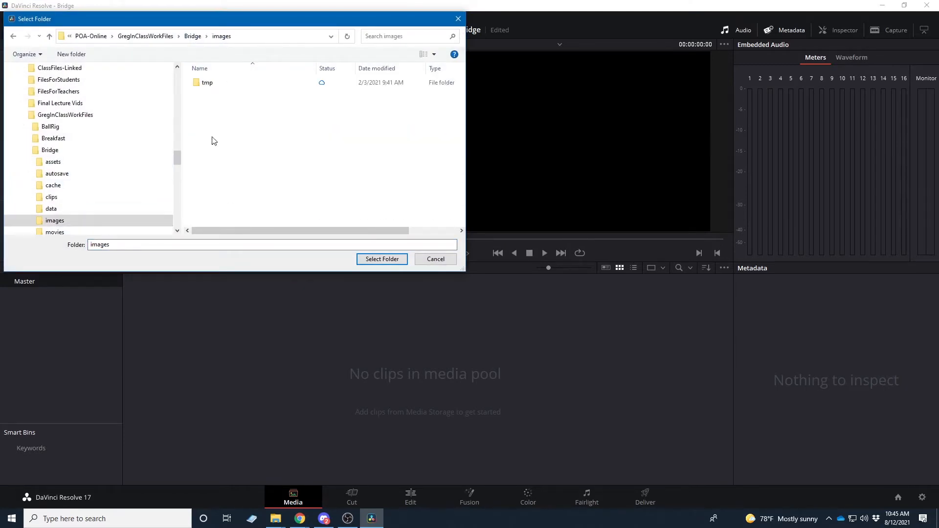
pyautogui.click(383, 259)
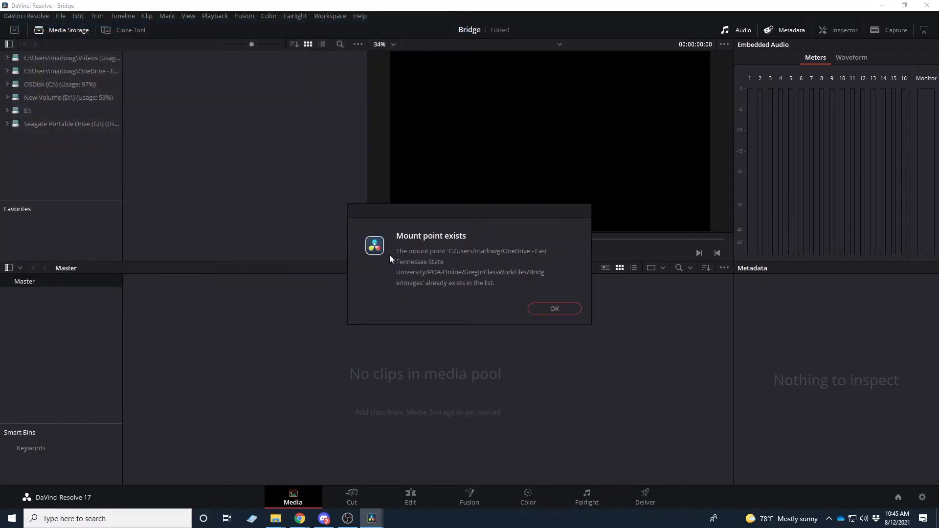
pyautogui.click(562, 308)
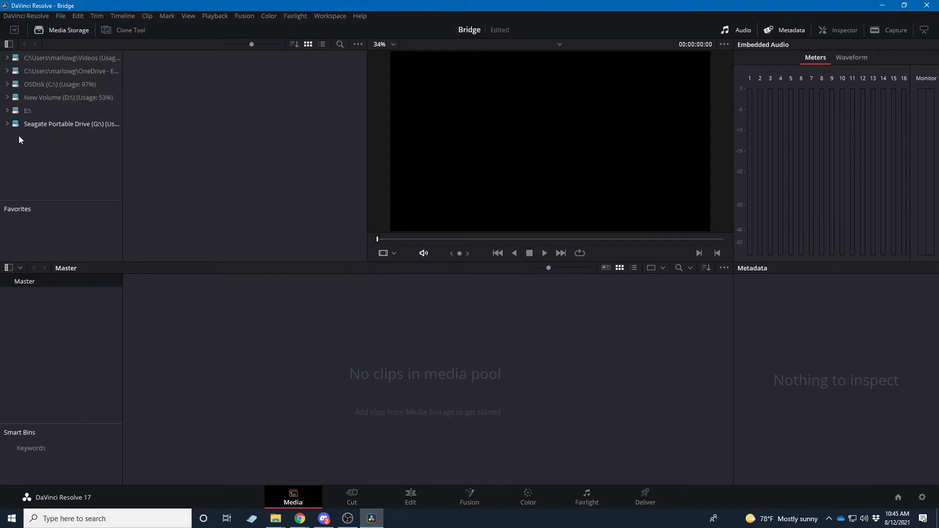
# Browse the images folder in the OneDrive storage location and add the Arnold_[0001-0120].exr sequence to the media pool
pyautogui.click(51, 73)
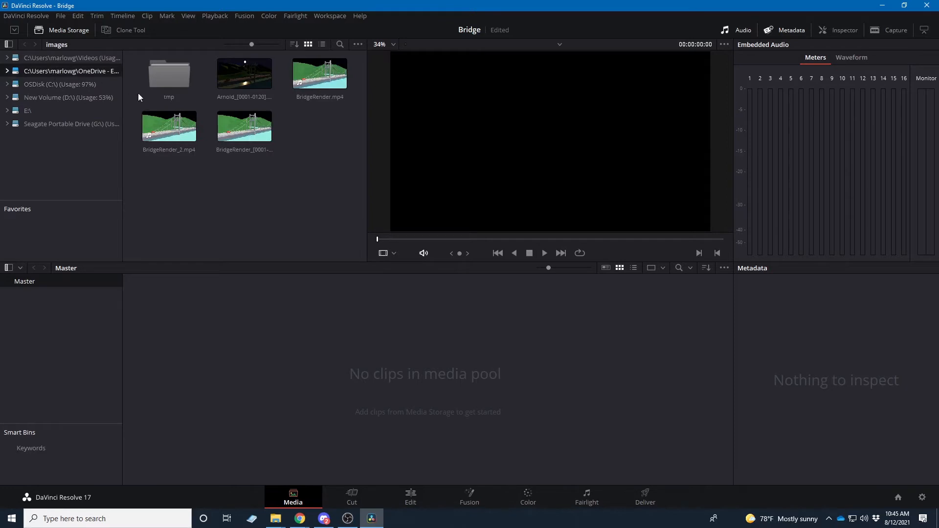
pyautogui.moveTo(122, 94)
pyautogui.mouseDown()
pyautogui.moveTo(205, 93)
pyautogui.moveTo(105, 98)
pyautogui.mouseUp()
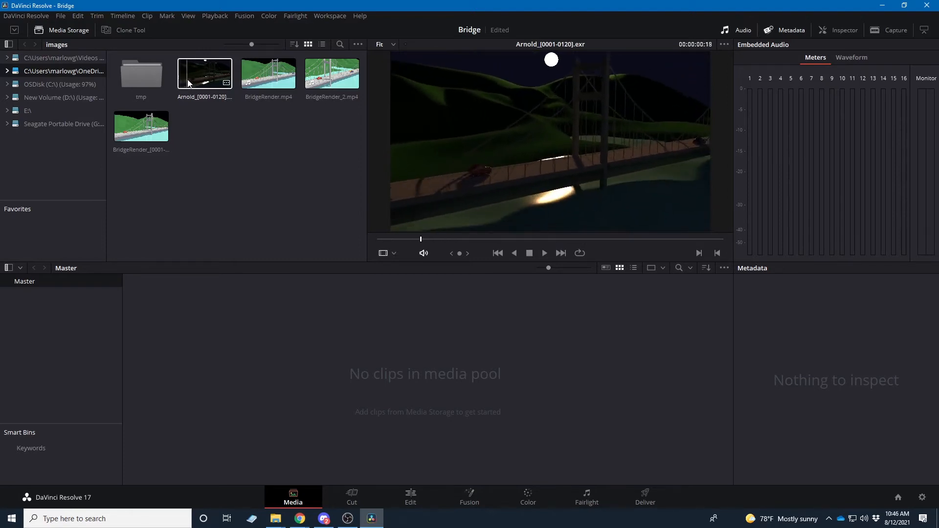
pyautogui.click(203, 83)
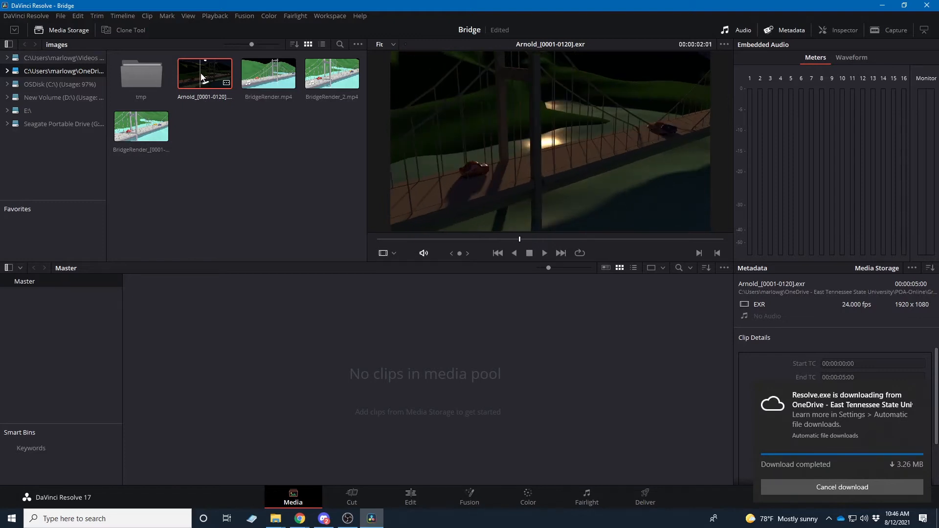
pyautogui.moveTo(201, 77); pyautogui.dragTo(264, 362)
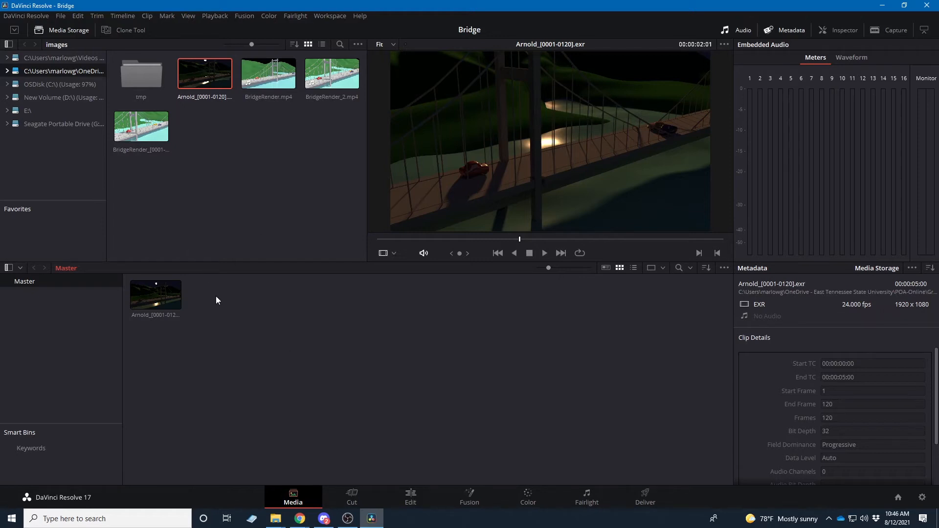
# On the Edit page, place the Arnold_[0001-0120].exr sequence at the start of a new timeline and play it back
pyautogui.click(352, 504)
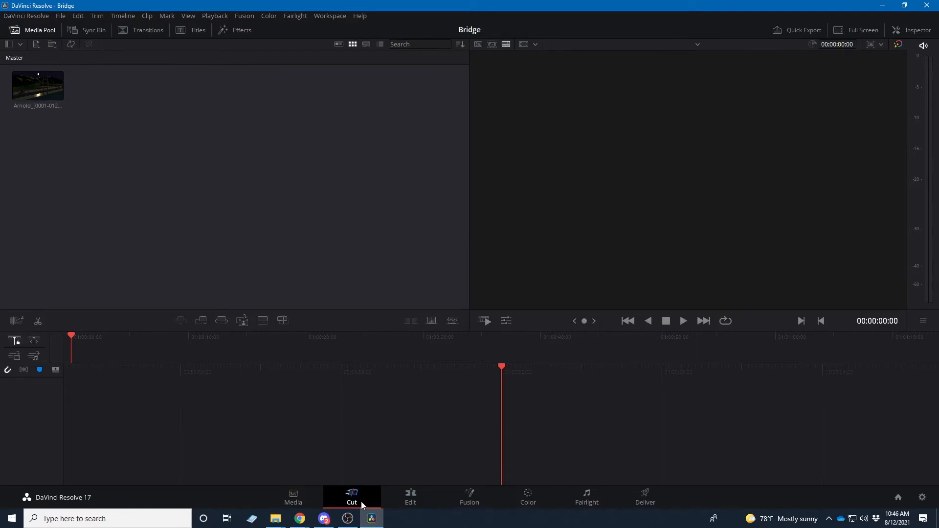
pyautogui.click(405, 499)
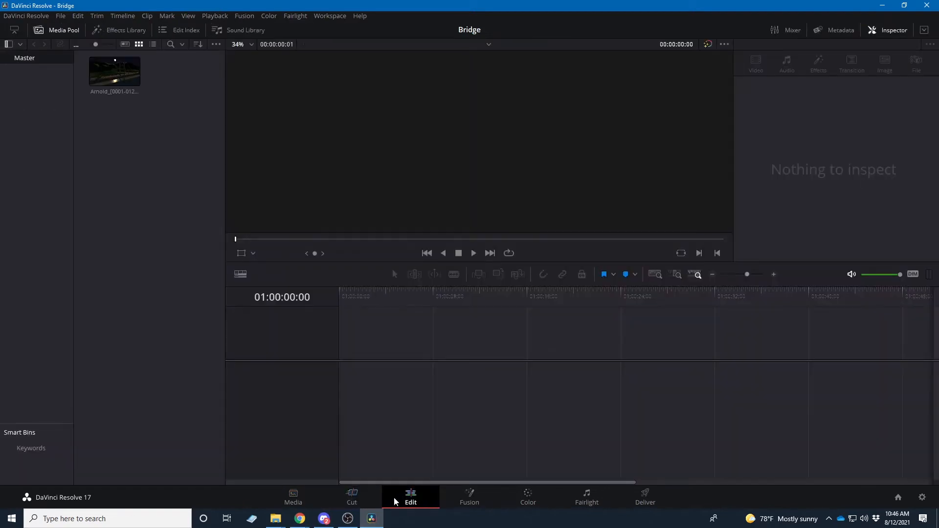
pyautogui.click(114, 77)
pyautogui.moveTo(114, 77); pyautogui.dragTo(342, 372)
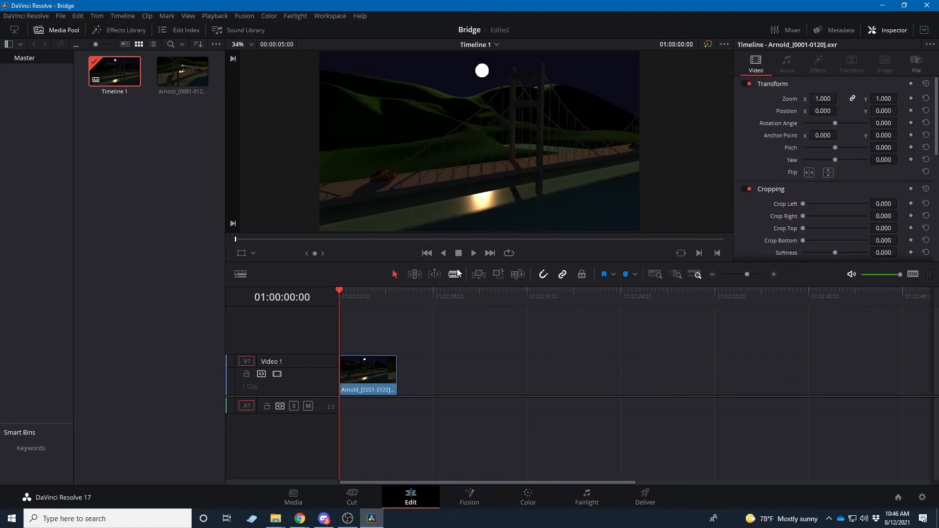
pyautogui.click(472, 254)
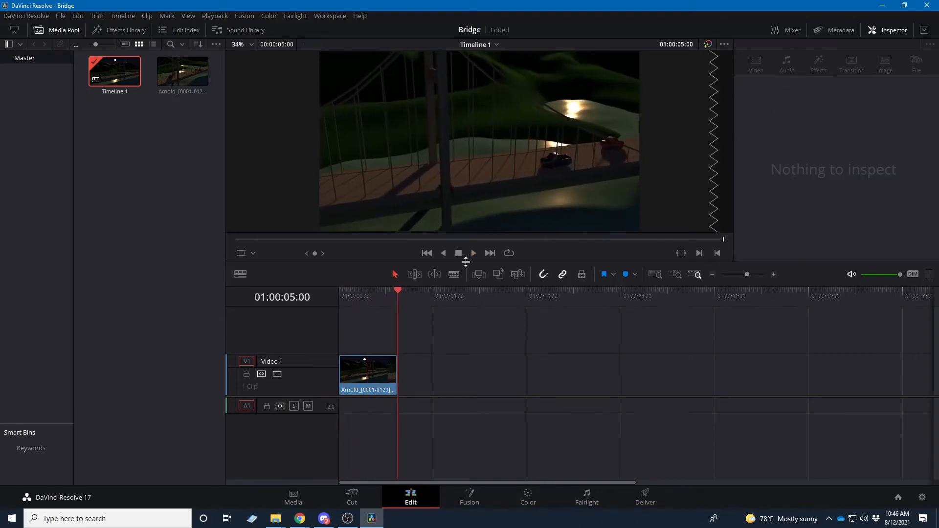
# Check the video frame rate in the clip attributes of the Arnold sequence in the media pool and accept the settings
pyautogui.click(170, 73)
pyautogui.rightClick(169, 74)
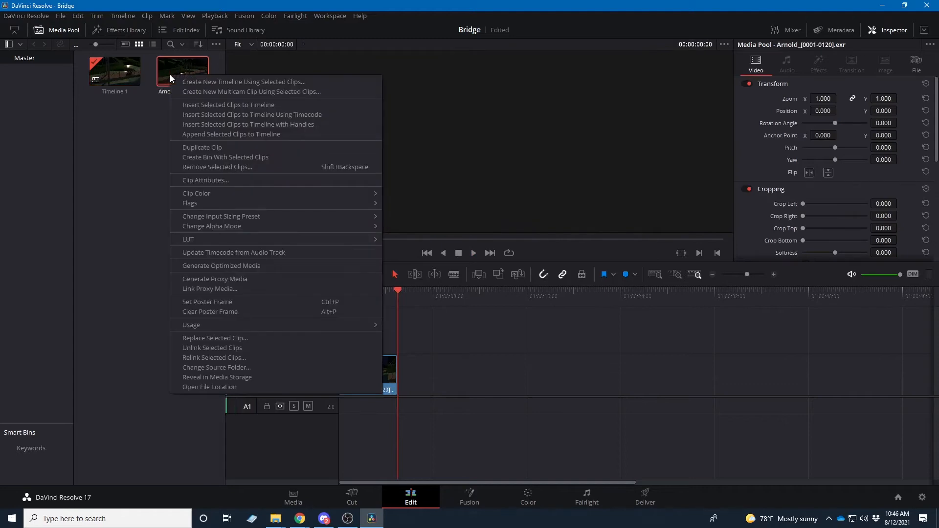
pyautogui.click(206, 180)
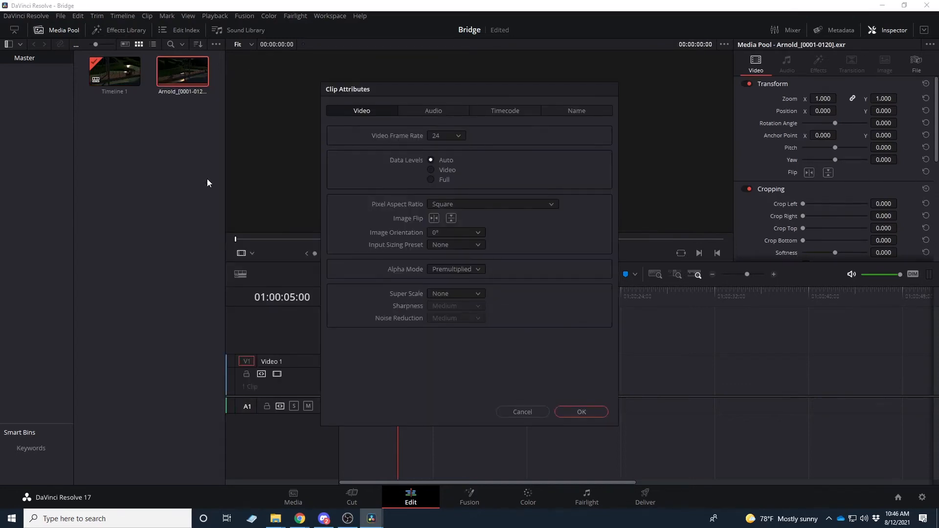
pyautogui.click(447, 137)
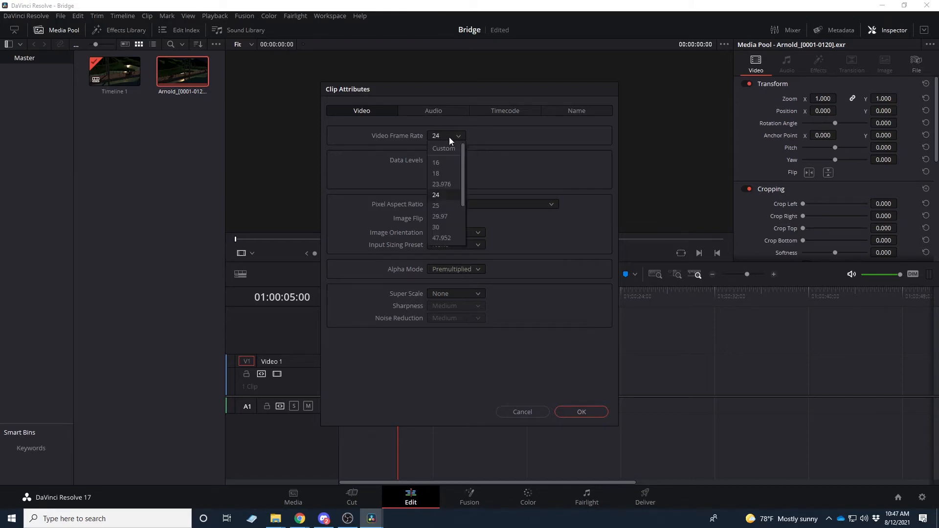
pyautogui.click(573, 169)
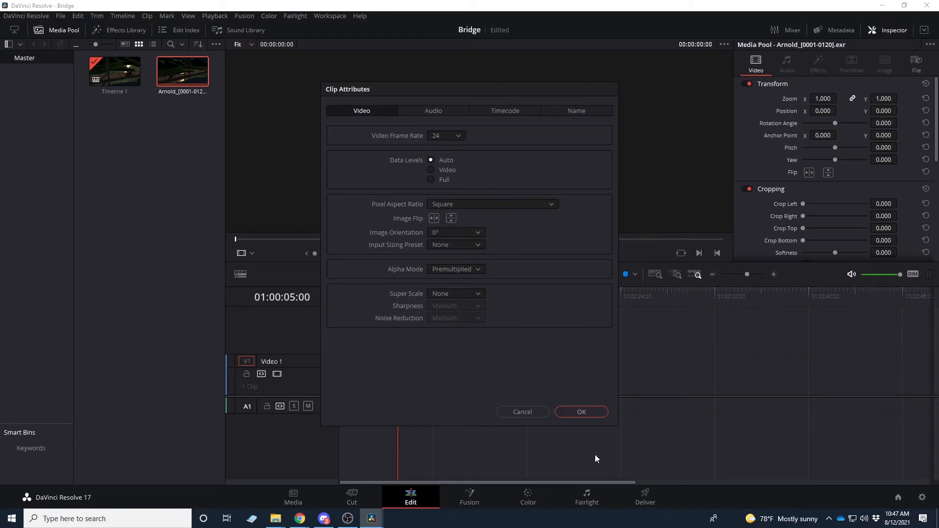
pyautogui.click(579, 413)
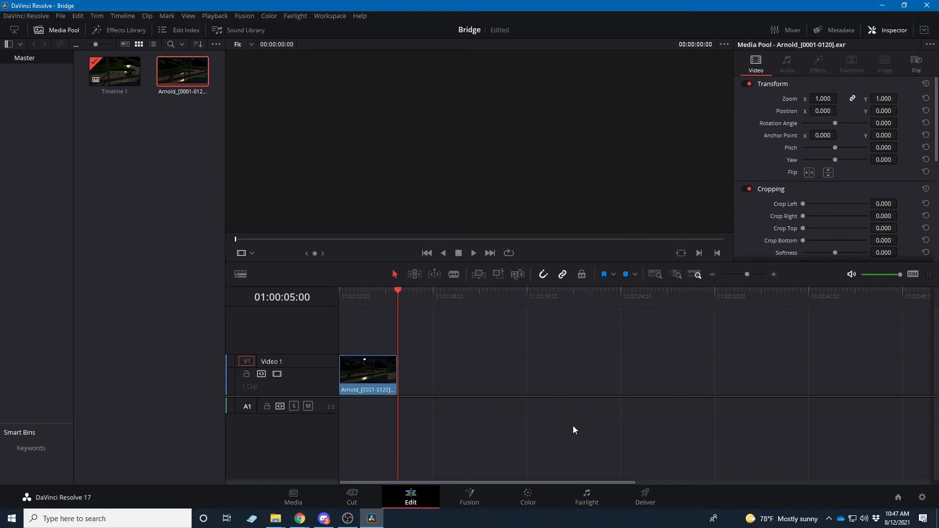
# Scrub the Edit page playhead through the Arnold clip and leave it at 01:00:02:01
pyautogui.moveTo(401, 294); pyautogui.dragTo(362, 322)
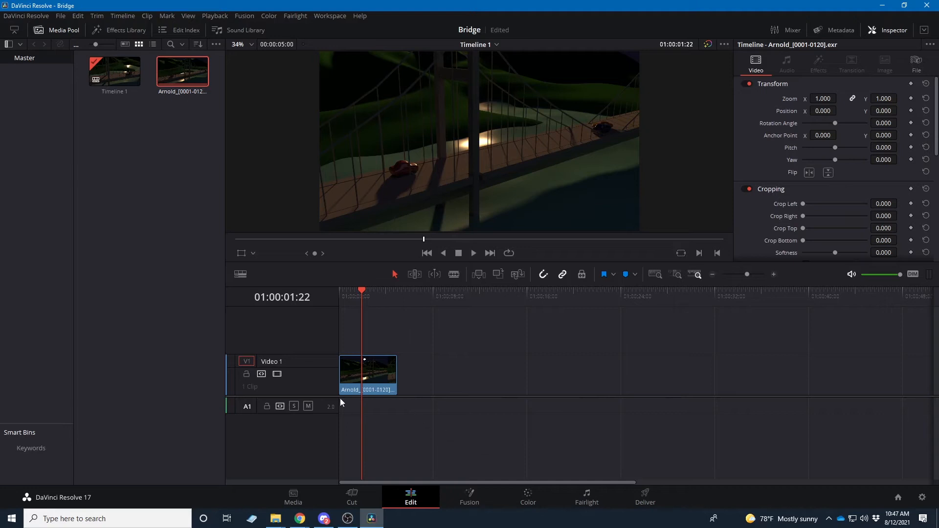
pyautogui.click(316, 172)
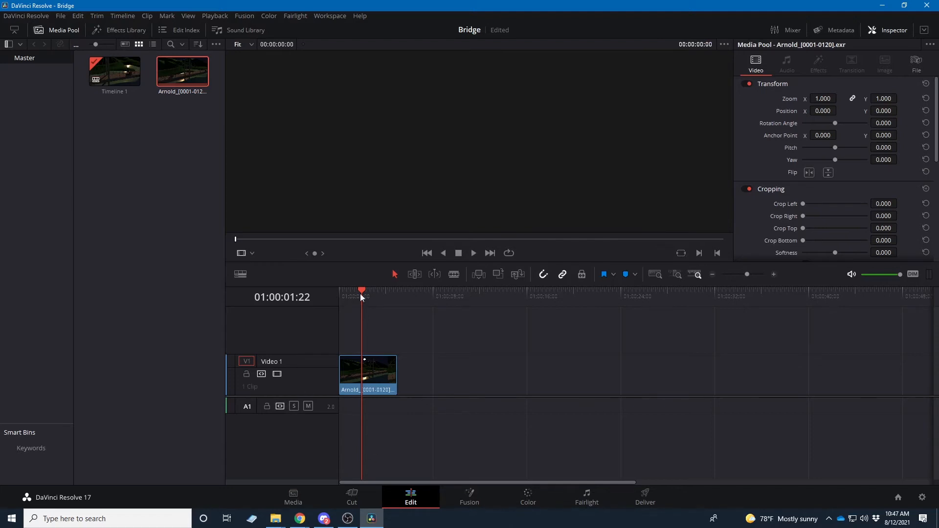
pyautogui.moveTo(363, 292); pyautogui.dragTo(363, 293)
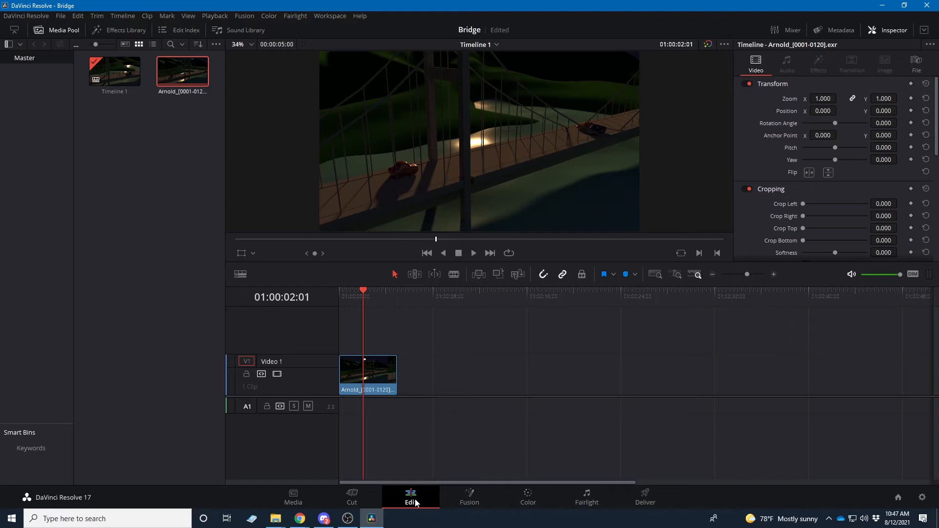
# Switch to the Fusion page and move the MediaIn1 node closer to MediaOut1 in the node graph
pyautogui.click(462, 502)
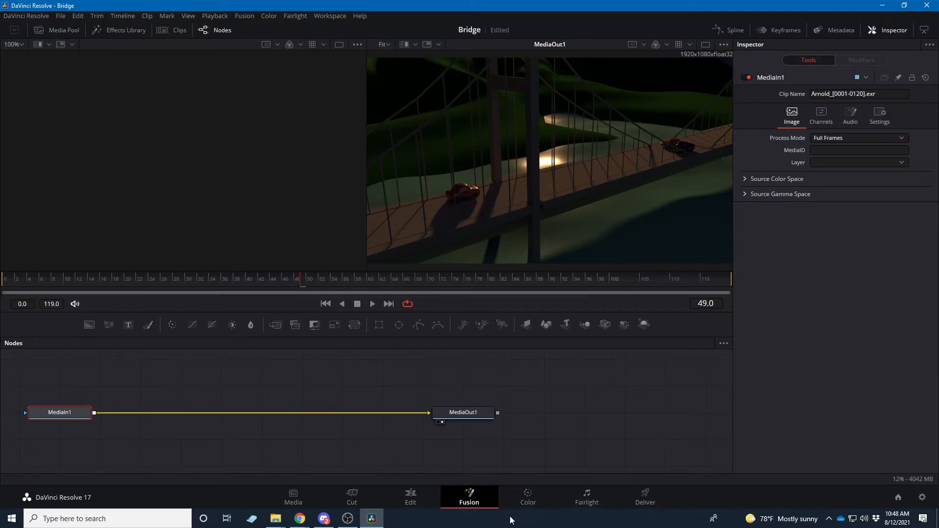
pyautogui.moveTo(62, 417); pyautogui.dragTo(283, 414)
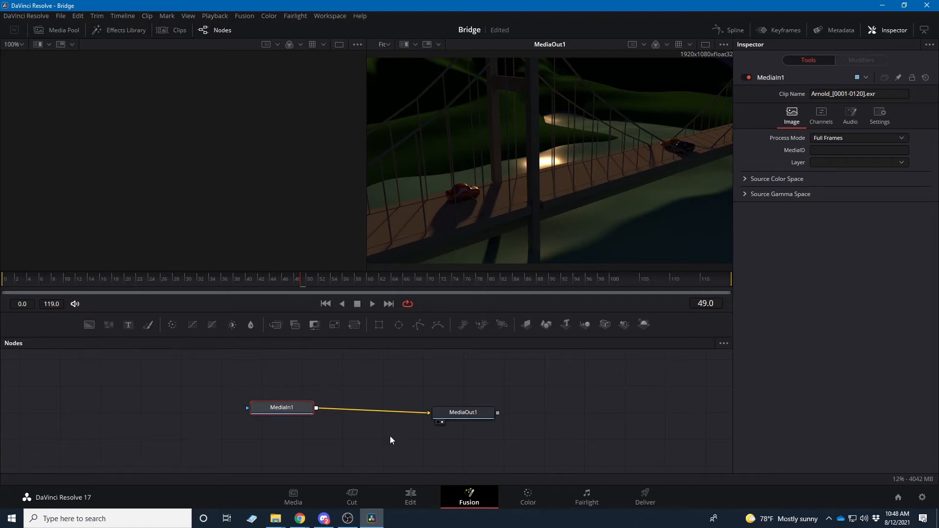
# Browse the available Fusion tools and add an Ellipse mask node above MediaIn1 in the node graph
pyautogui.rightClick(199, 374)
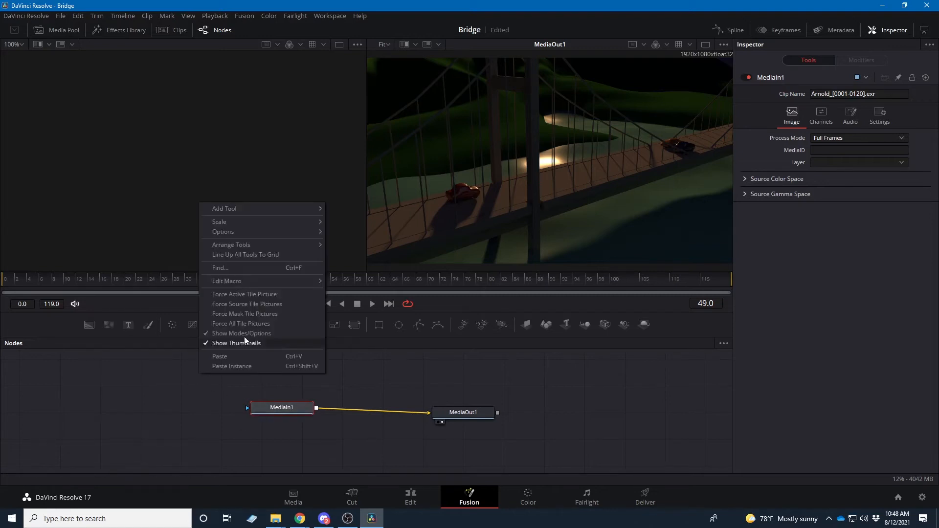
pyautogui.moveTo(260, 211)
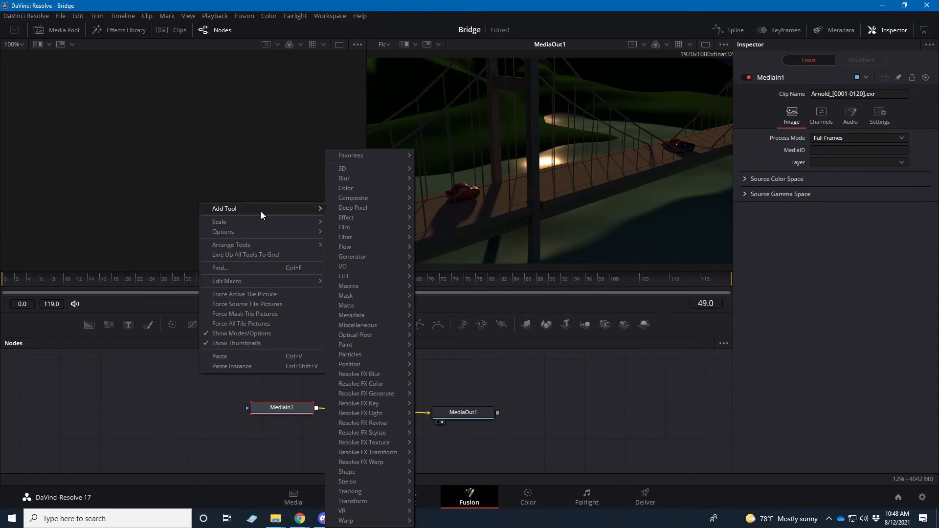
pyautogui.moveTo(367, 345)
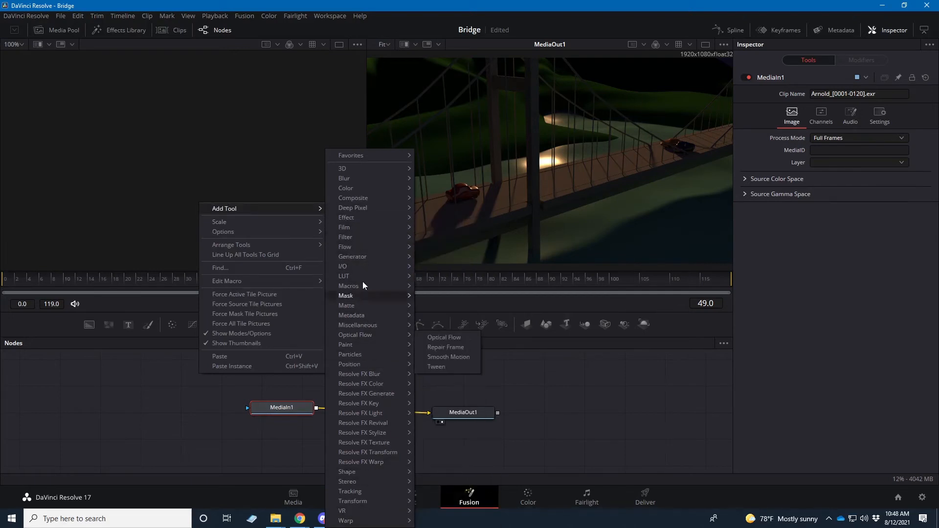
pyautogui.moveTo(364, 180)
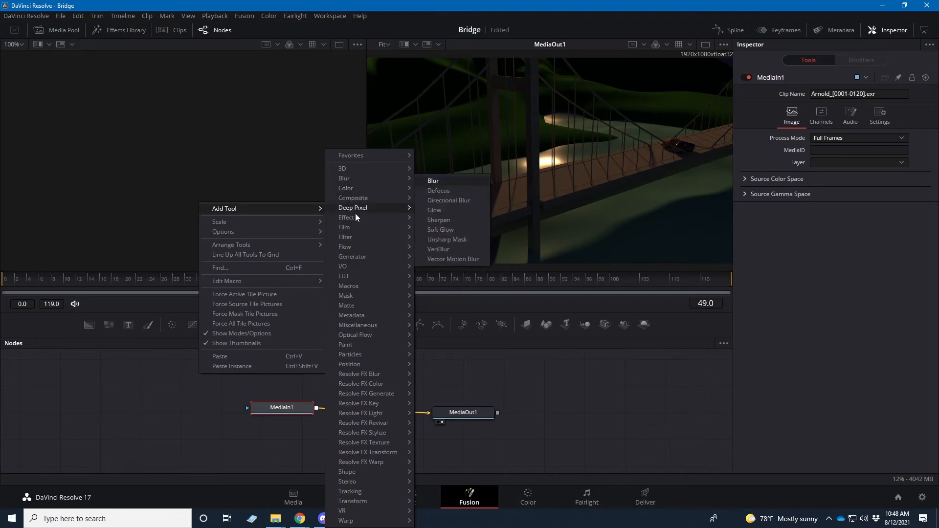
pyautogui.moveTo(357, 207)
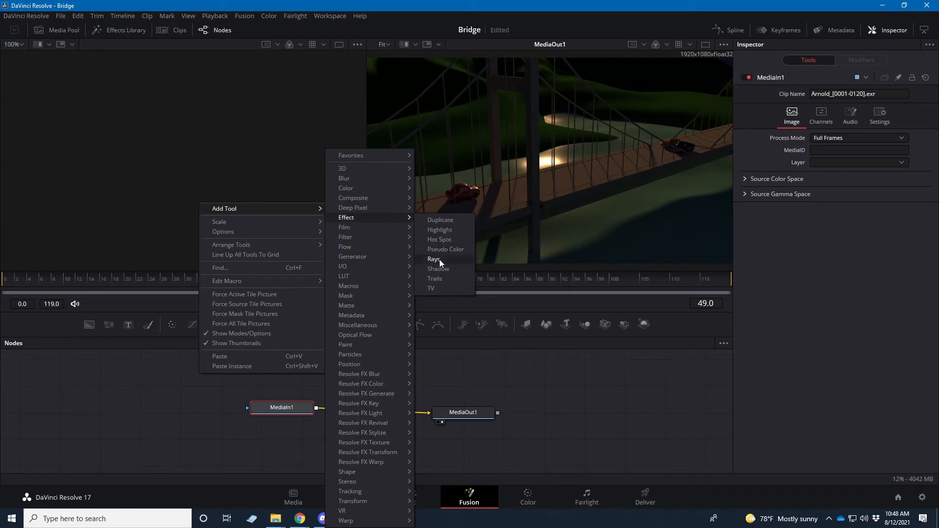
pyautogui.moveTo(353, 227)
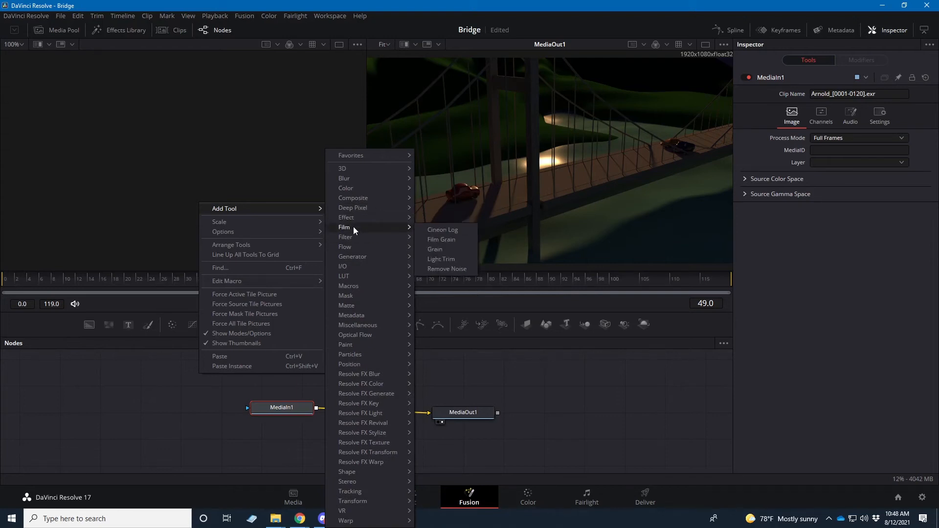
pyautogui.moveTo(356, 279)
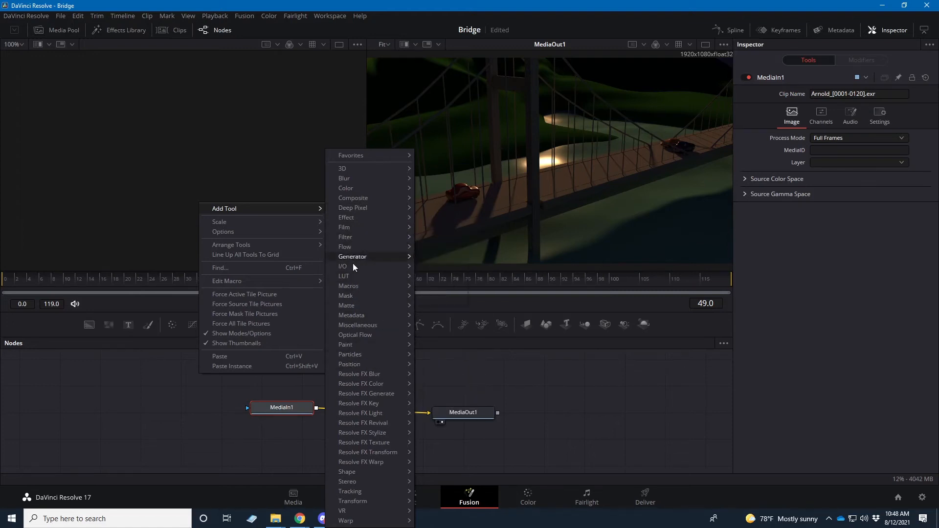
pyautogui.moveTo(356, 297)
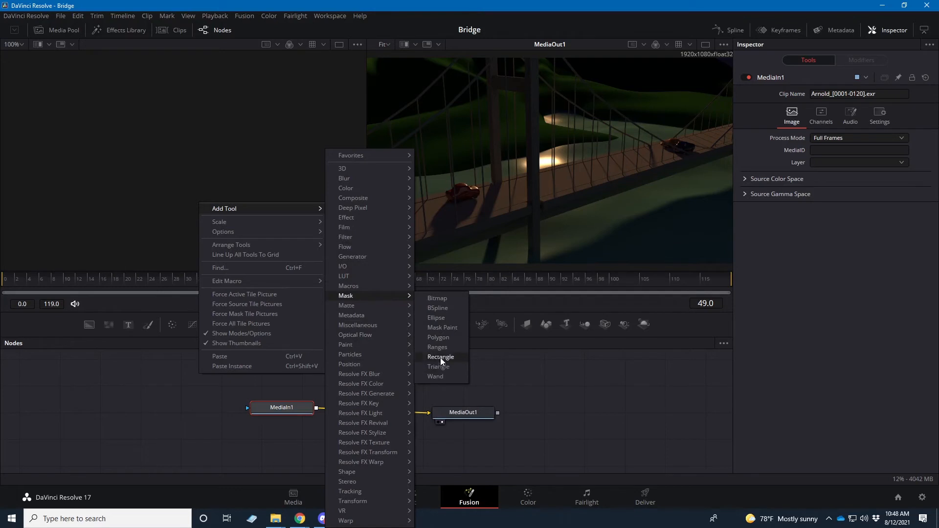
pyautogui.click(436, 319)
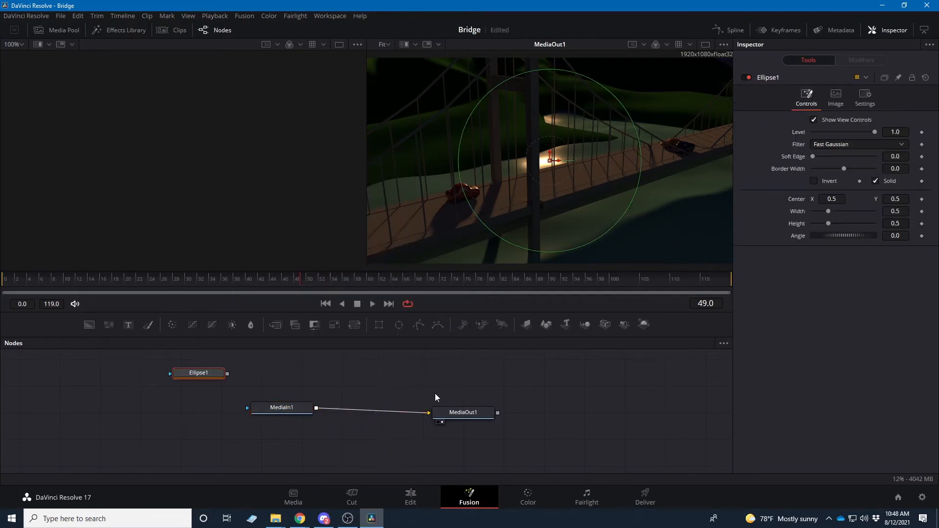
# Shift the ellipse mask's center to about X 0.47, Y 0.52 and connect the Ellipse node to MediaIn1's effect mask input
pyautogui.moveTo(201, 374)
pyautogui.mouseDown()
pyautogui.moveTo(163, 380)
pyautogui.moveTo(198, 378)
pyautogui.mouseUp()
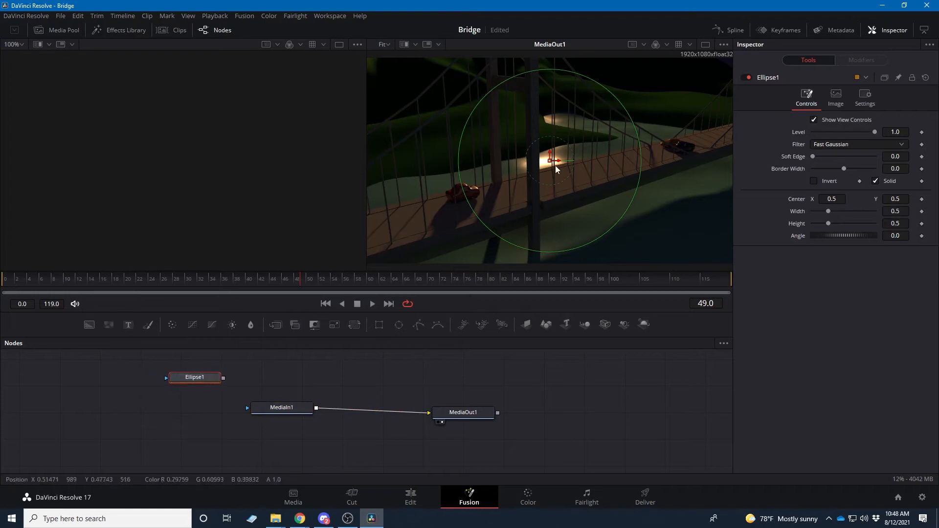
pyautogui.moveTo(555, 165); pyautogui.dragTo(524, 170)
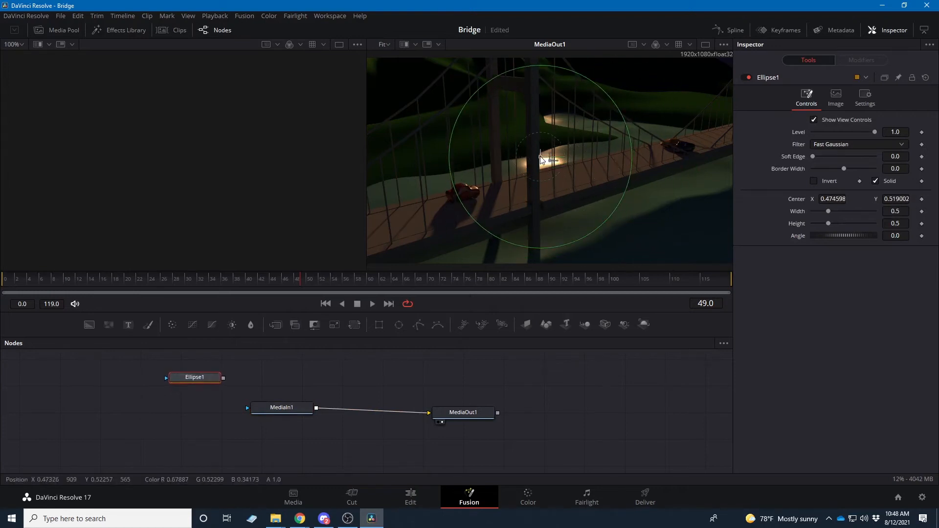
pyautogui.moveTo(218, 377); pyautogui.dragTo(246, 410)
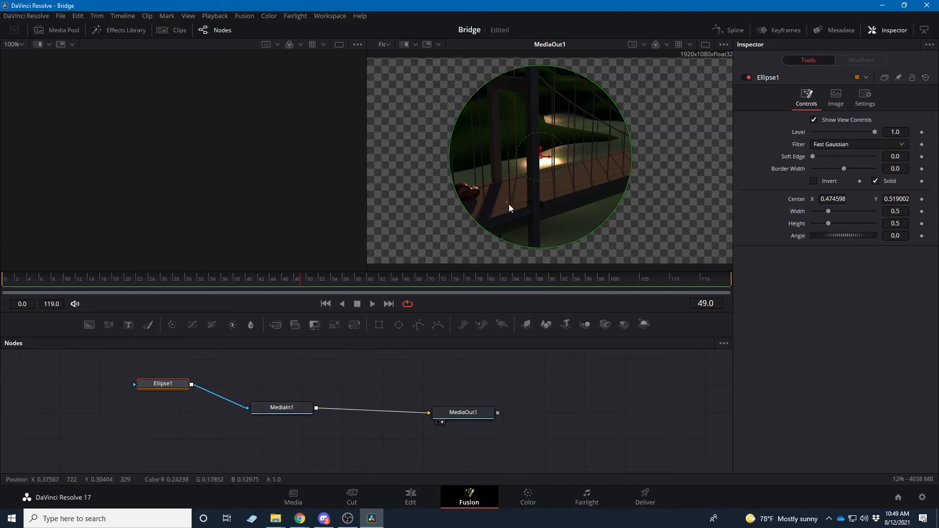
# Resize the ellipse mask to about 0.99 by 0.97 around center 0.93, 0.42 with soft edge about 0.07, and delete its node
pyautogui.moveTo(533, 174); pyautogui.dragTo(637, 180)
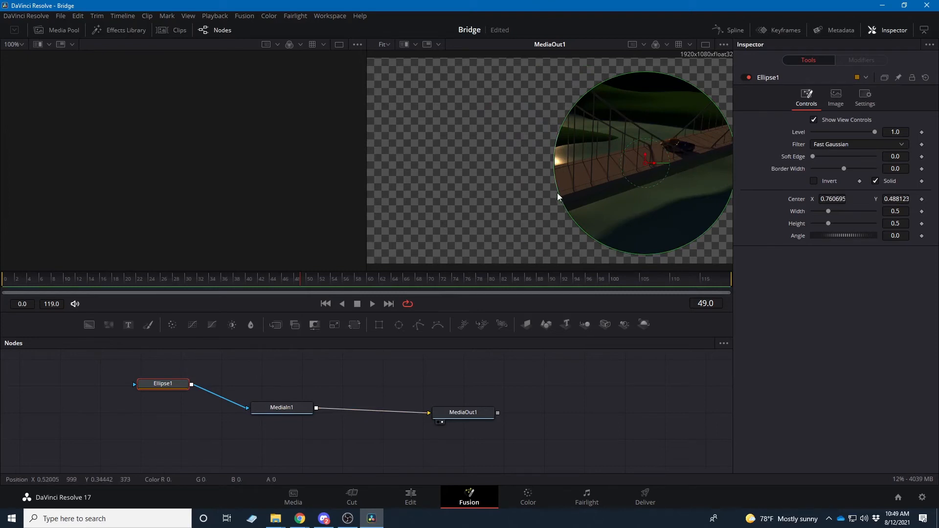
pyautogui.moveTo(556, 193); pyautogui.dragTo(464, 205)
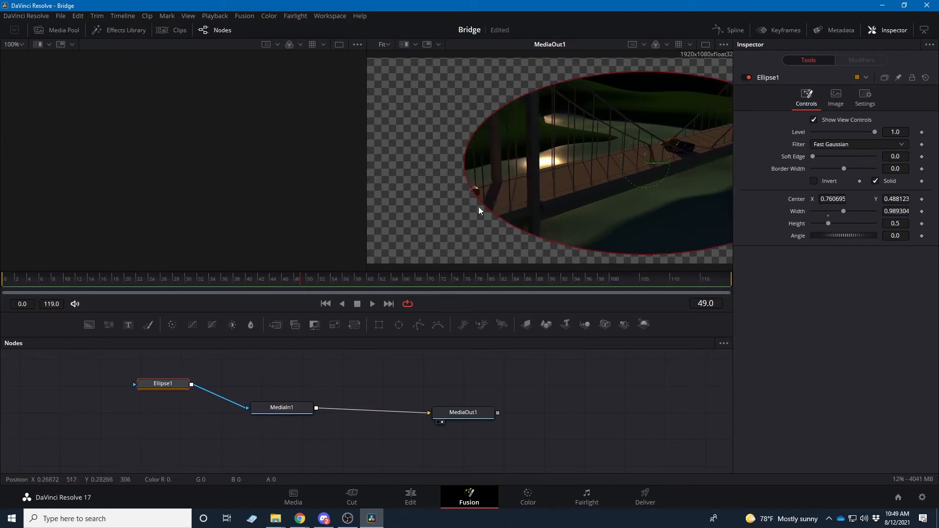
pyautogui.moveTo(814, 156); pyautogui.dragTo(835, 165)
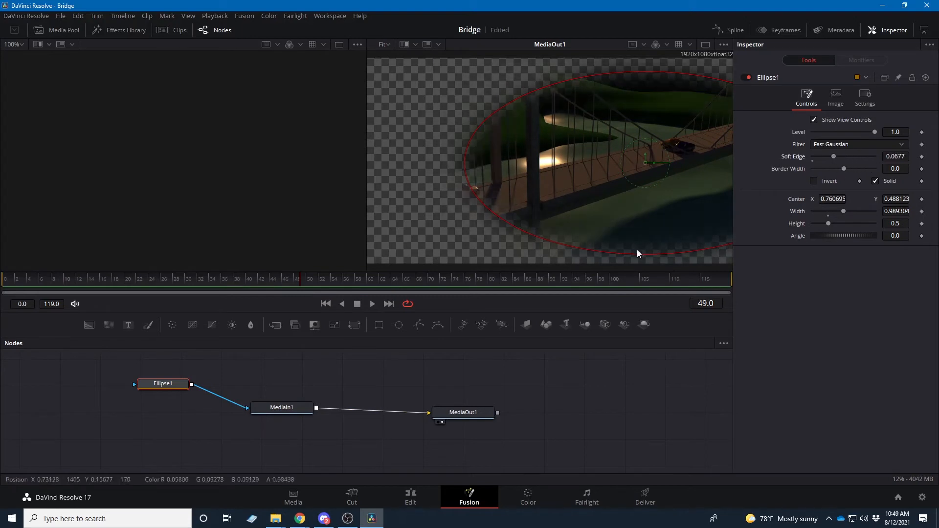
pyautogui.moveTo(644, 256); pyautogui.dragTo(642, 342)
pyautogui.moveTo(645, 163); pyautogui.dragTo(708, 178)
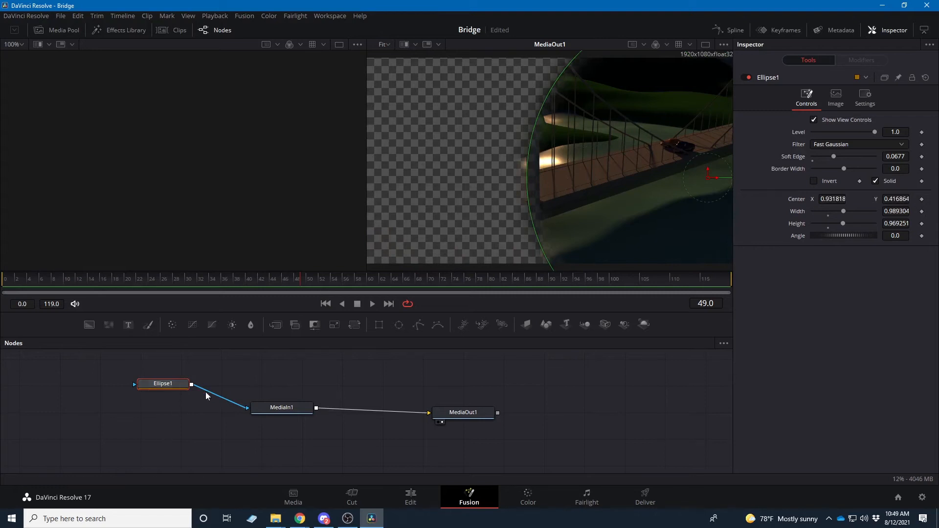
pyautogui.press('Delete')
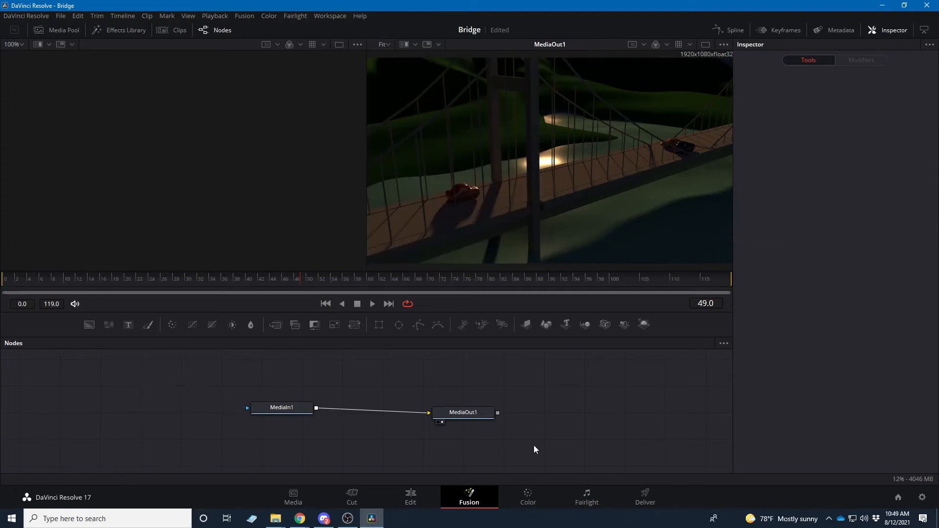
# Add a Polygon mask, draw a closed freeform shape around part of the bridge, and connect it to MediaIn1's effect mask
pyautogui.click(418, 325)
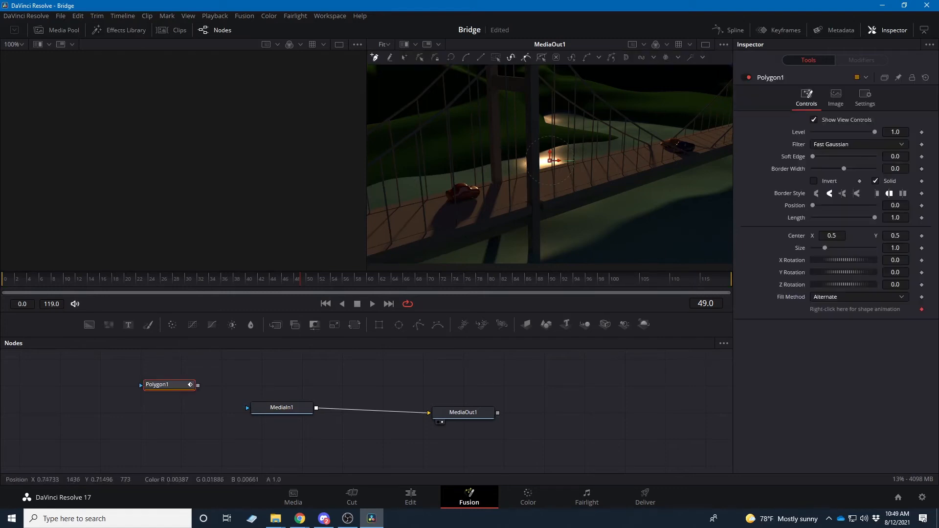
pyautogui.click(600, 135)
pyautogui.moveTo(559, 187); pyautogui.dragTo(680, 160)
pyautogui.moveTo(682, 148); pyautogui.dragTo(699, 139)
pyautogui.click(694, 111)
pyautogui.click(656, 111)
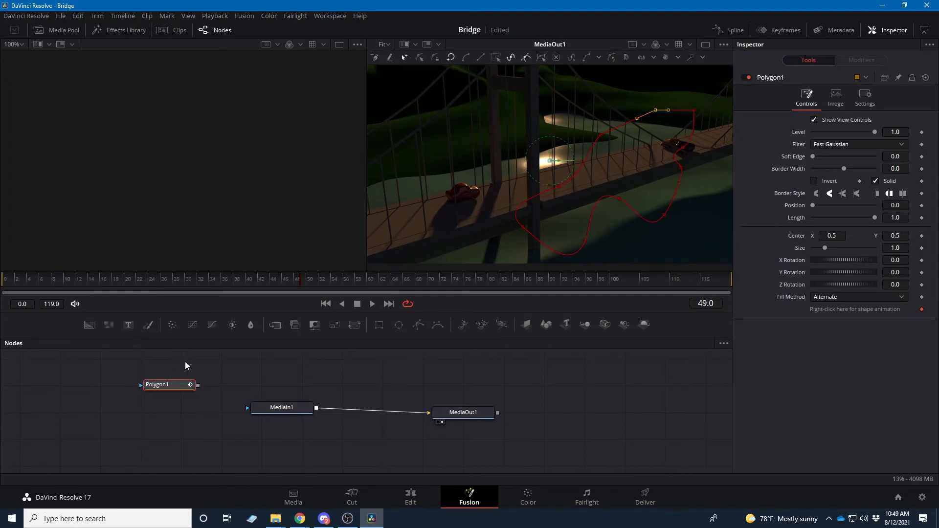
pyautogui.moveTo(198, 387); pyautogui.dragTo(252, 409)
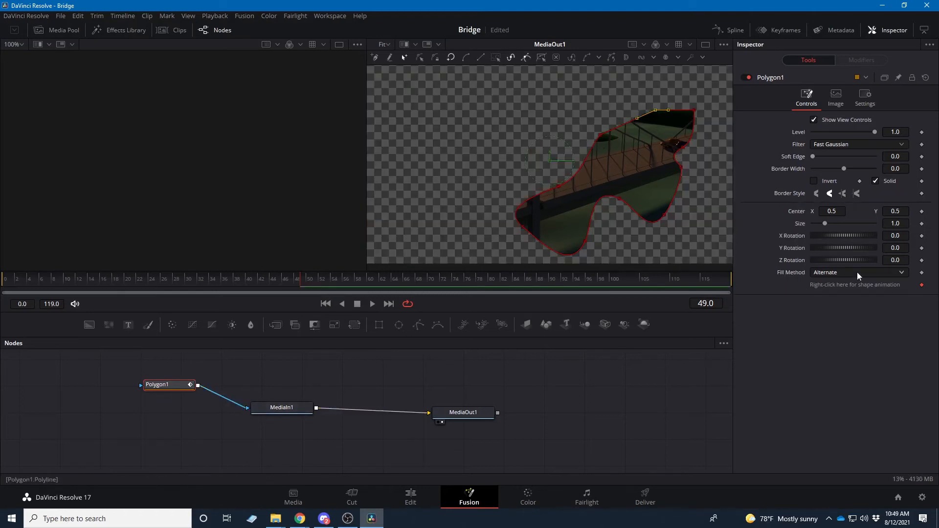
# Set the polygon mask's soft edge to about 0.04, and remove the Polygon node from the graph
pyautogui.moveTo(814, 155); pyautogui.dragTo(826, 157)
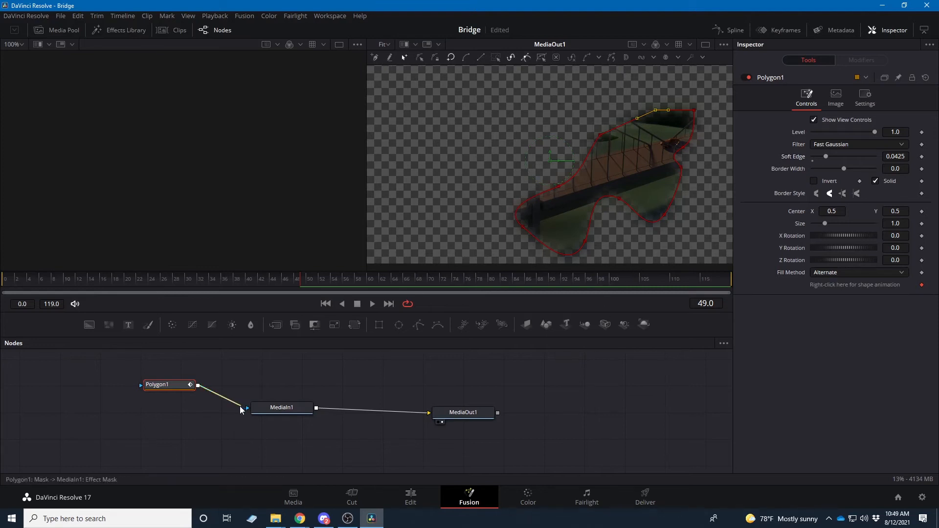
pyautogui.moveTo(238, 410); pyautogui.dragTo(227, 406)
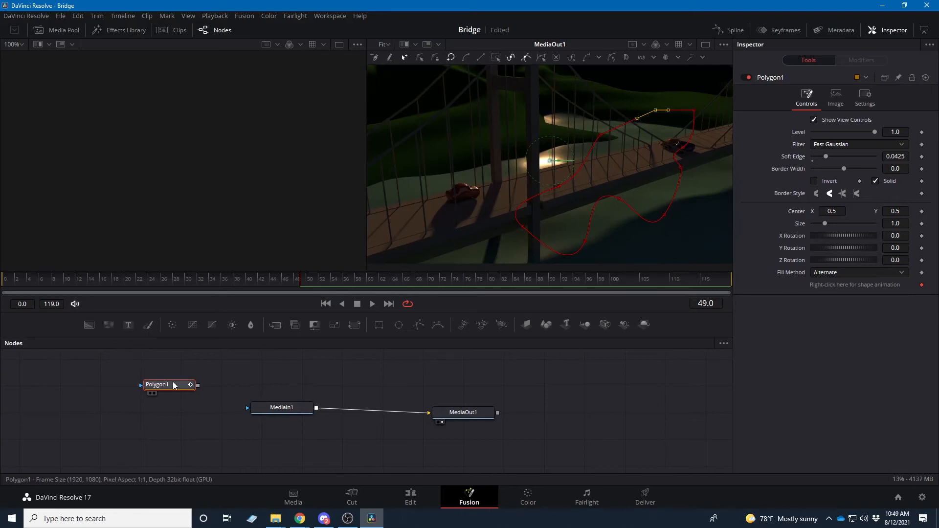
pyautogui.press('Delete')
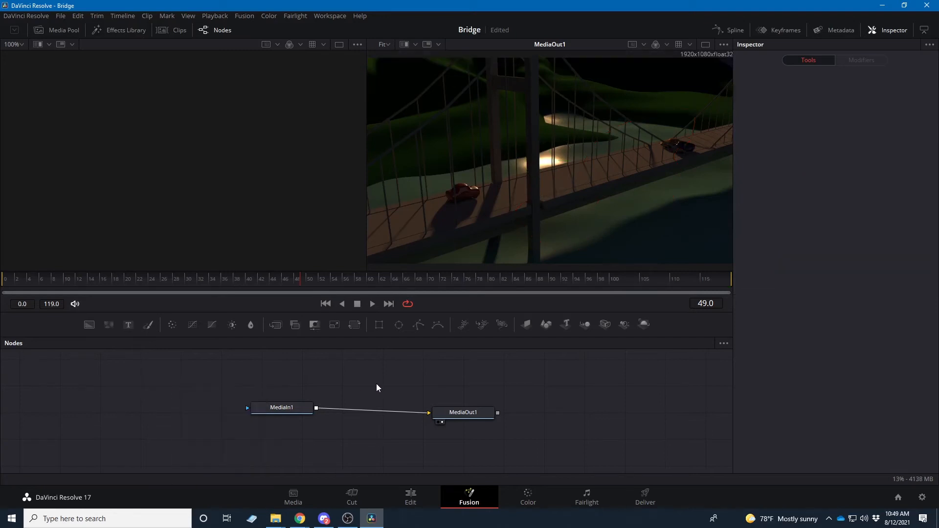
# Spread the MediaIn1 and MediaOut1 nodes farther apart in the node graph
pyautogui.moveTo(294, 418); pyautogui.dragTo(243, 424)
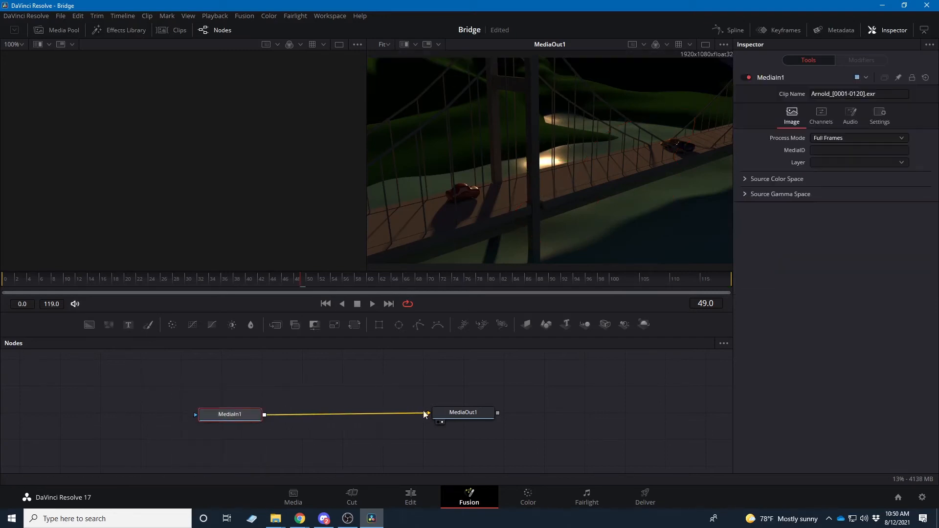
pyautogui.moveTo(462, 415); pyautogui.dragTo(502, 415)
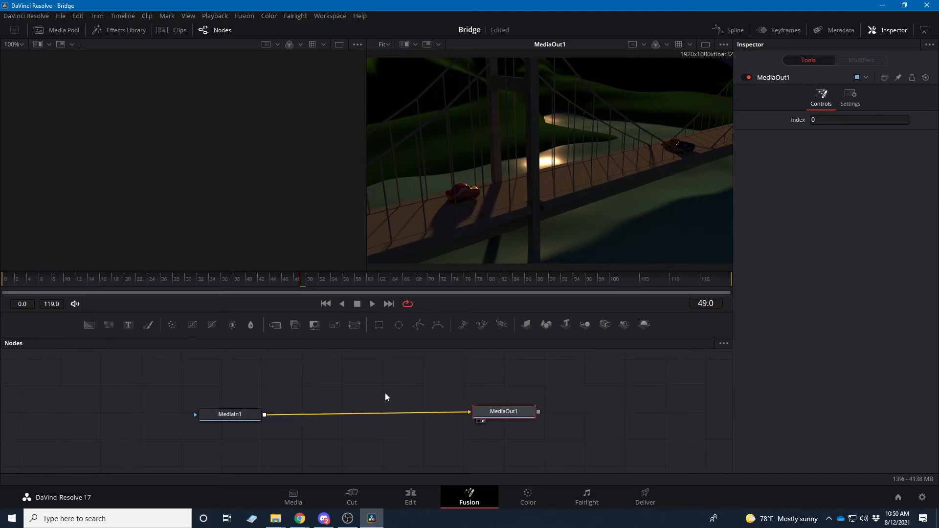
pyautogui.click(368, 392)
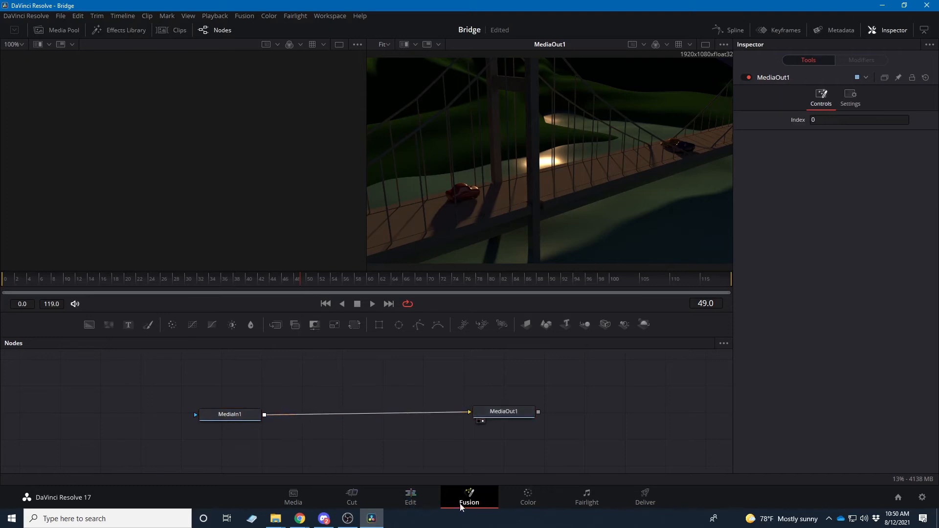
pyautogui.moveTo(234, 417); pyautogui.dragTo(251, 406)
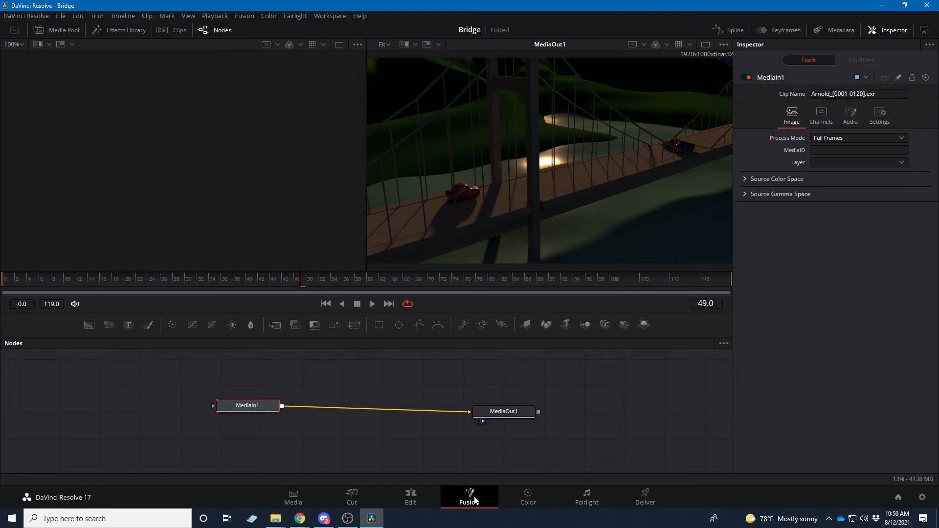
# Switch to the Color page and move the playhead of the Arnold clip to 01:00:00:16
pyautogui.click(532, 502)
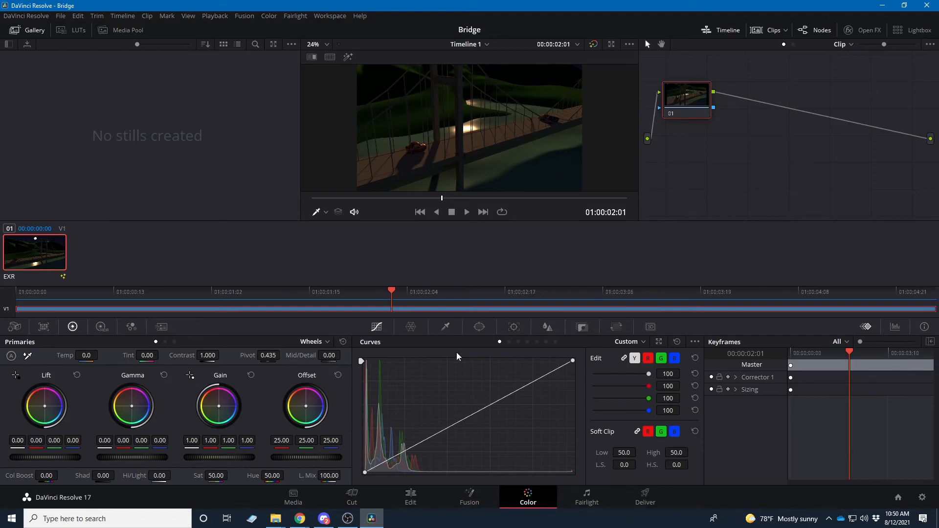
pyautogui.click(388, 199)
pyautogui.moveTo(381, 202); pyautogui.dragTo(356, 210)
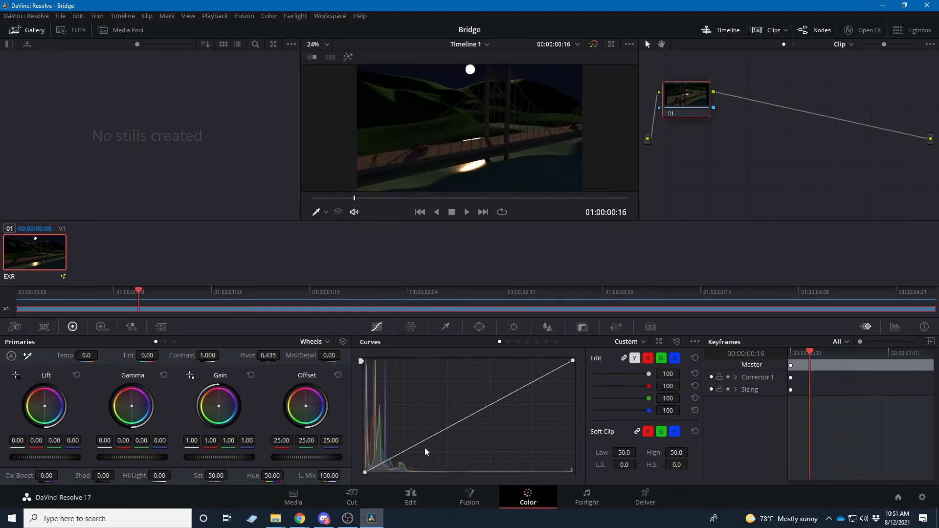
# Brighten the clip by adding a control point in the lower part of the custom curve and raising the curve there
pyautogui.click(434, 432)
pyautogui.moveTo(435, 432); pyautogui.dragTo(403, 431)
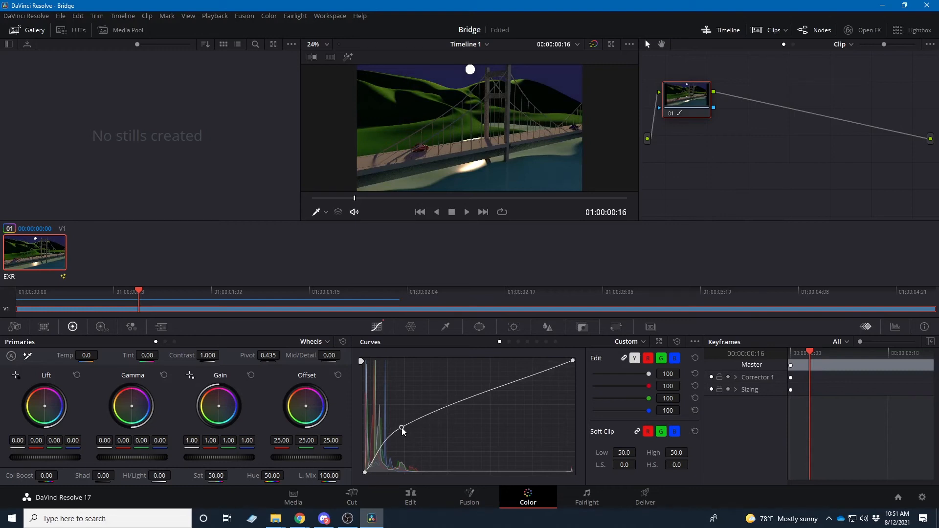
# Try lowering the custom curve's existing control point toward the highlights and raising the shadows with a second point
pyautogui.moveTo(404, 431); pyautogui.dragTo(545, 427)
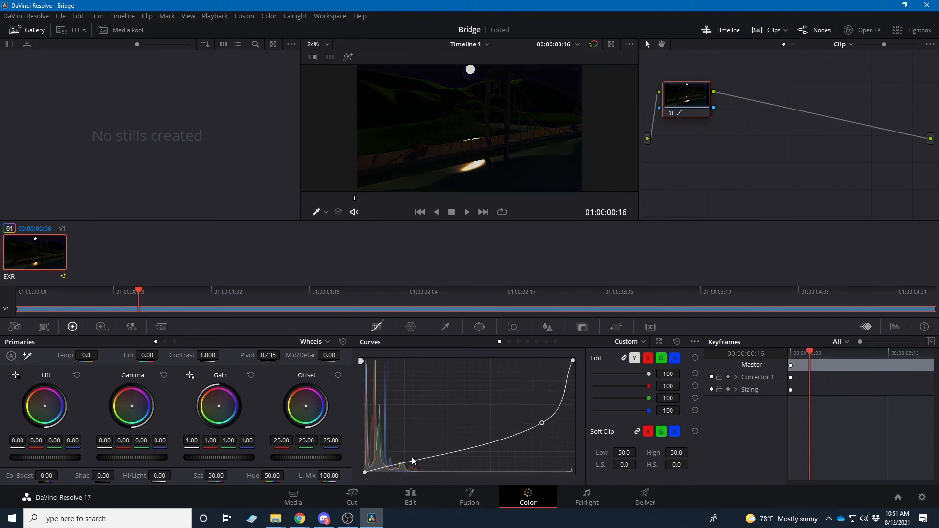
pyautogui.moveTo(414, 461); pyautogui.dragTo(415, 436)
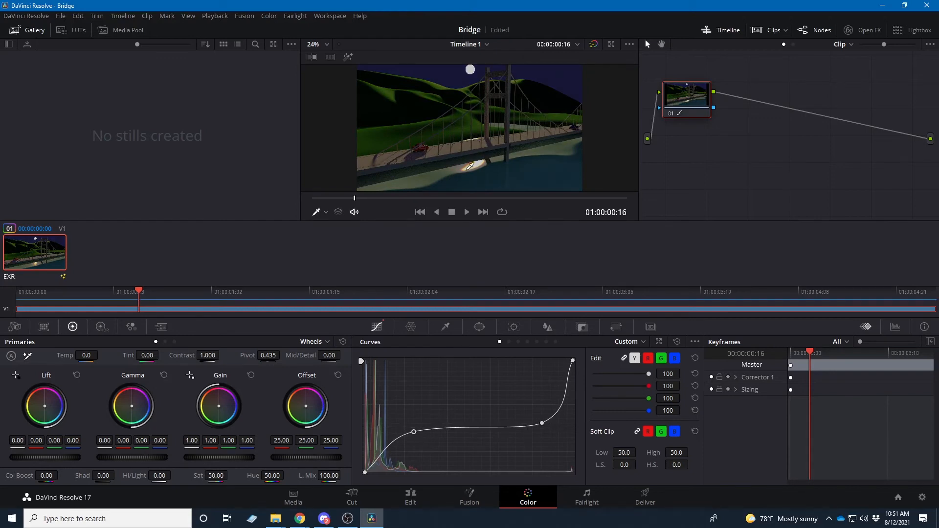
pyautogui.scroll(3, 473, 161)
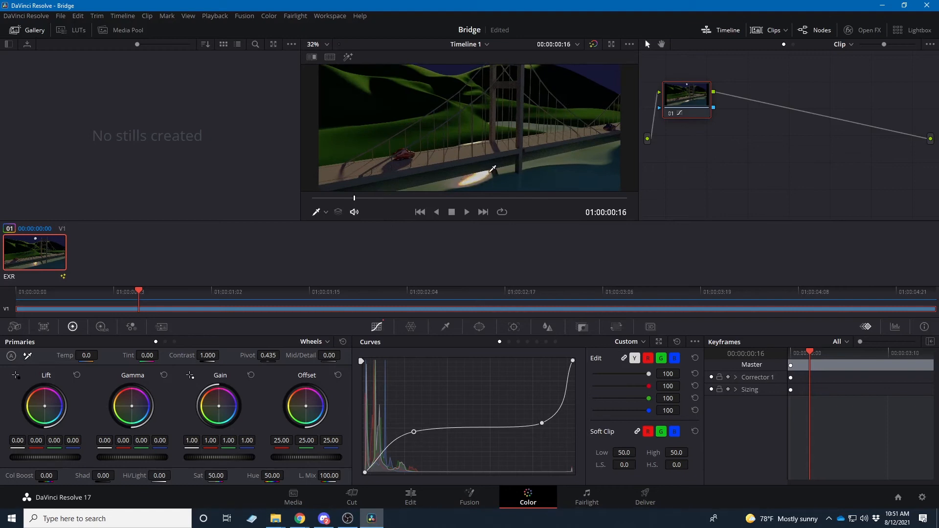
# Remove both control points from the custom curve, and brighten the clip by adding and raising a single point near the middle
pyautogui.rightClick(414, 436)
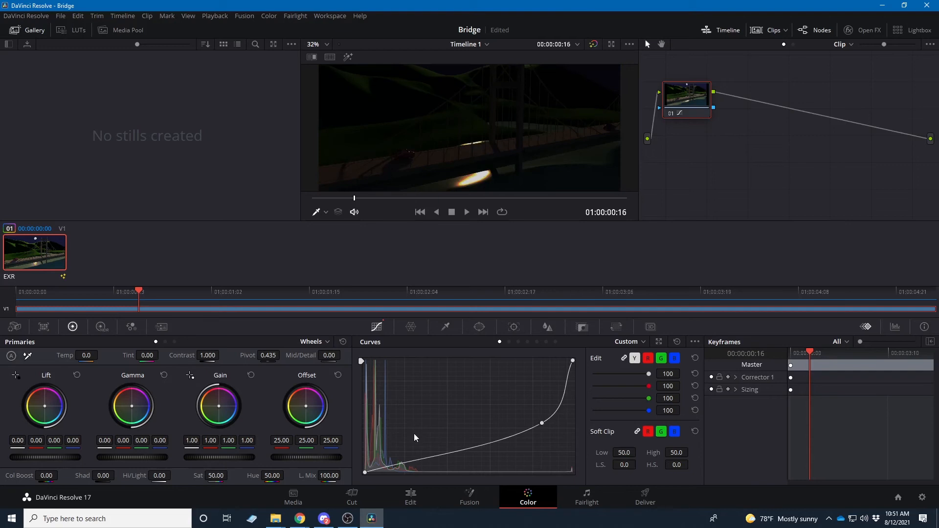
pyautogui.rightClick(542, 424)
pyautogui.scroll(-2, 471, 172)
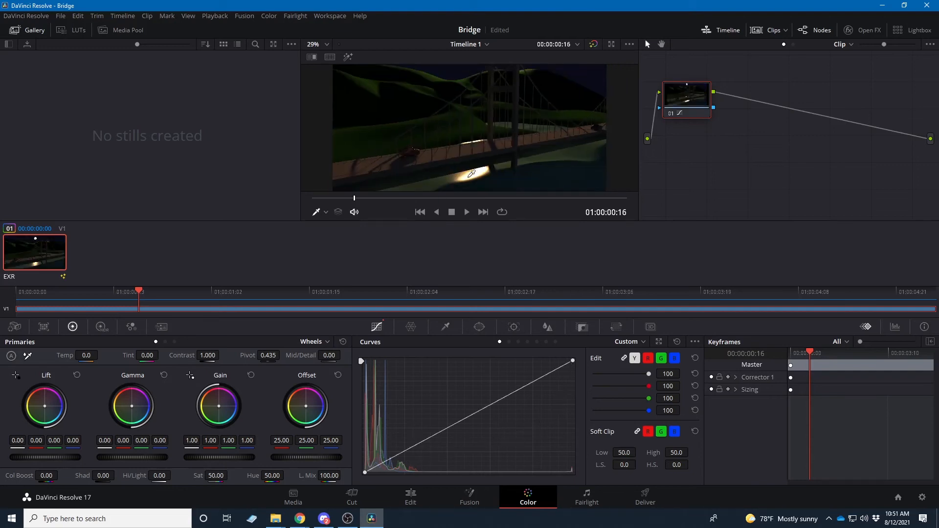
pyautogui.scroll(-1, 471, 173)
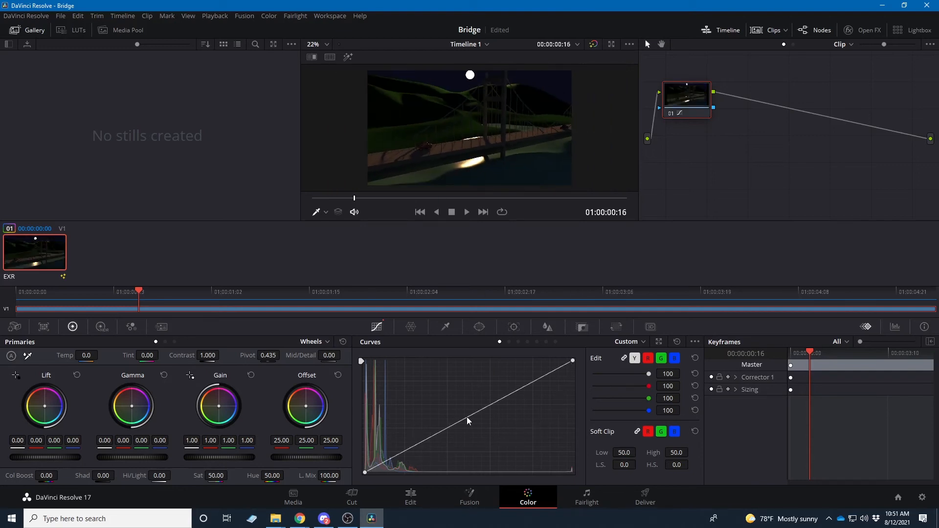
pyautogui.moveTo(467, 418)
pyautogui.mouseDown()
pyautogui.moveTo(448, 400)
pyautogui.moveTo(451, 408)
pyautogui.mouseUp()
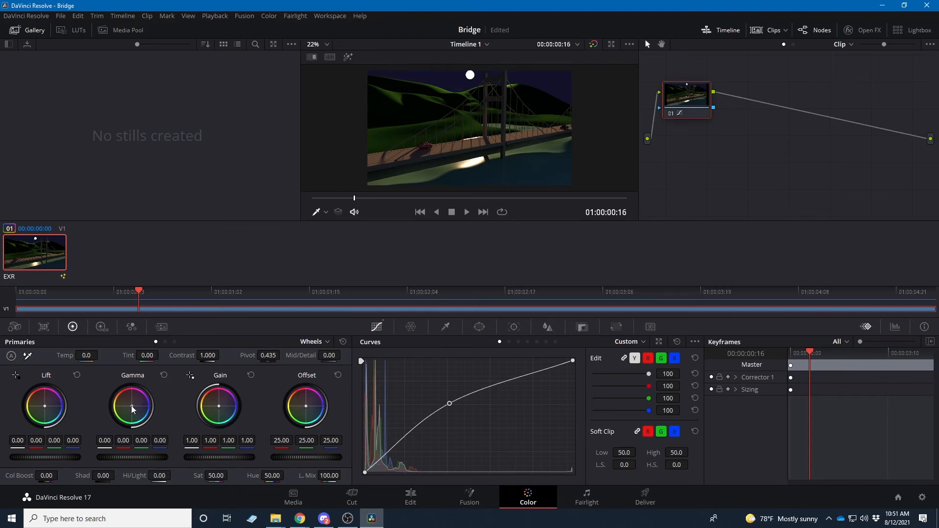
# Shift the gamma color balance to -0.01 in blue, and set Shadows to 31.50 and Highlights to 4.50
pyautogui.moveTo(132, 406); pyautogui.dragTo(132, 406)
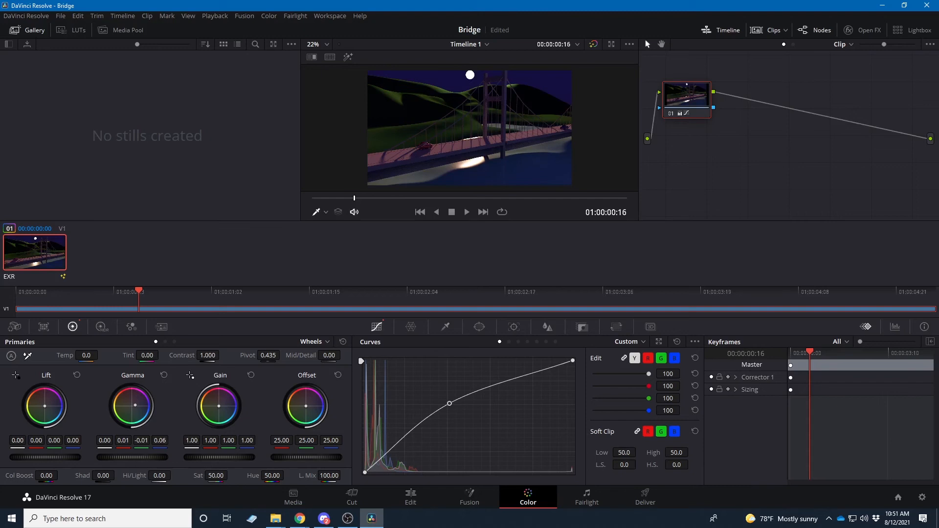
pyautogui.moveTo(132, 406); pyautogui.dragTo(131, 407)
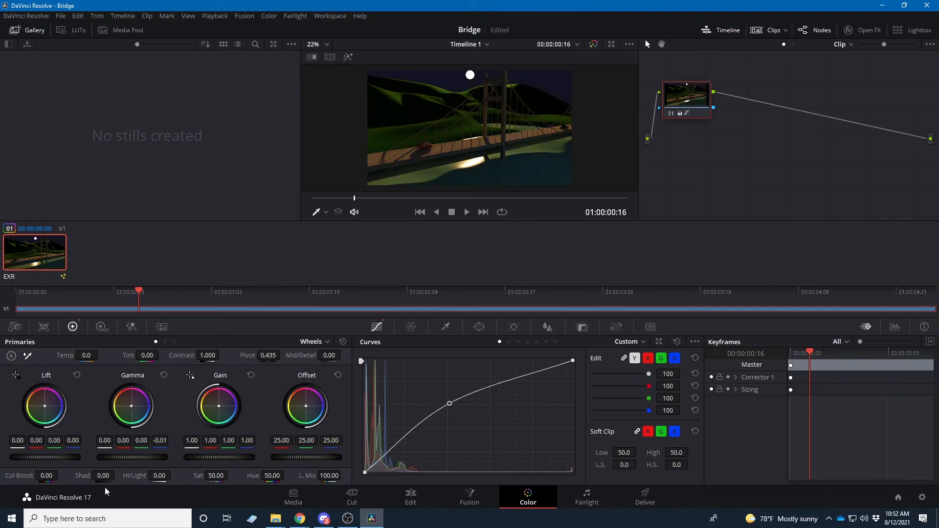
pyautogui.moveTo(102, 476); pyautogui.dragTo(180, 472)
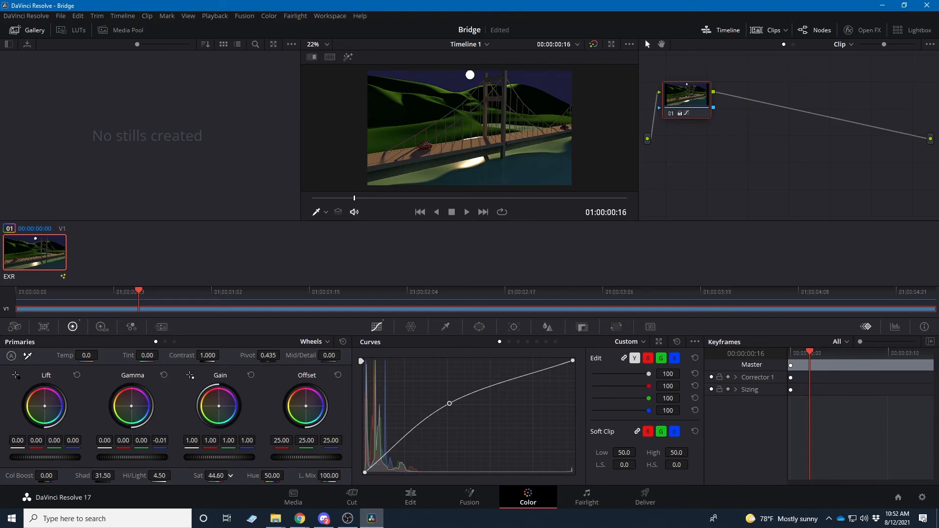
# Reduce the clip's saturation to 32.40
pyautogui.moveTo(216, 475); pyautogui.dragTo(188, 475)
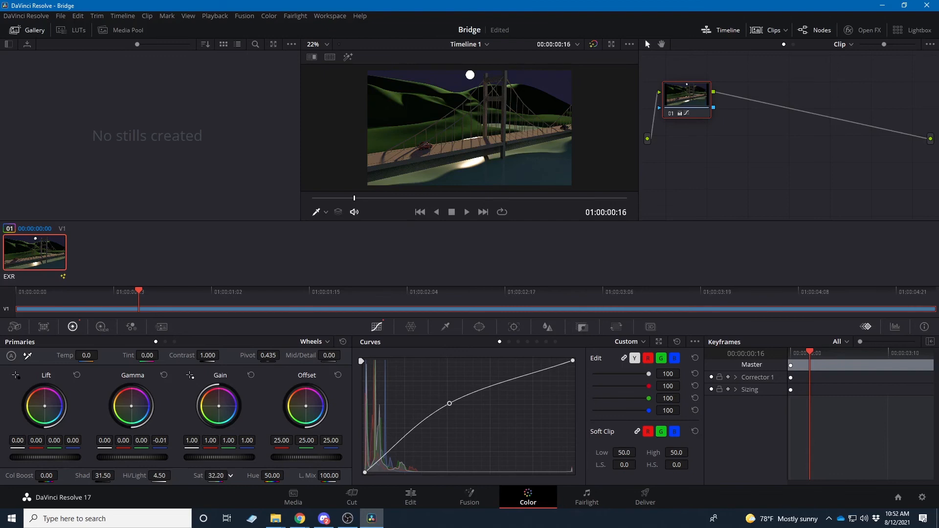
pyautogui.moveTo(215, 475); pyautogui.dragTo(218, 475)
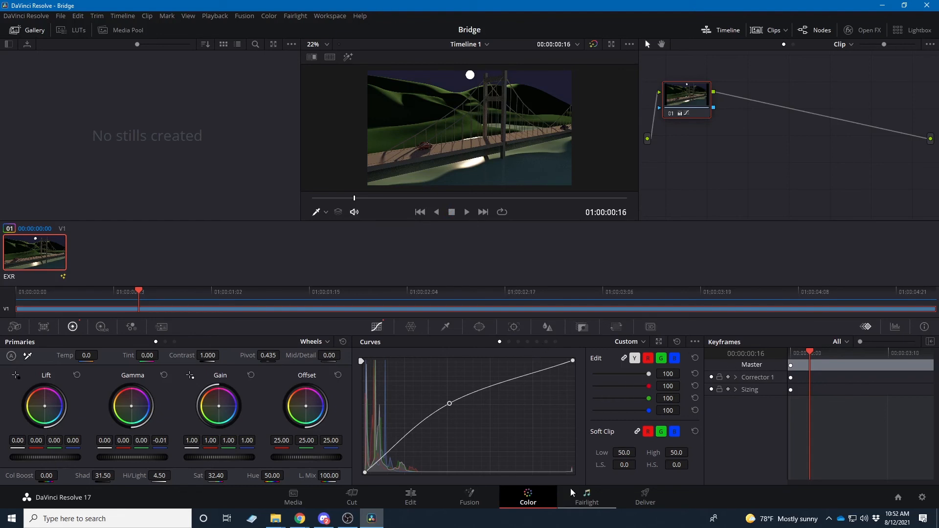
# Visit the Fairlight page, and on the Deliver page choose the H.264 Master preset with the filename Render
pyautogui.click(587, 499)
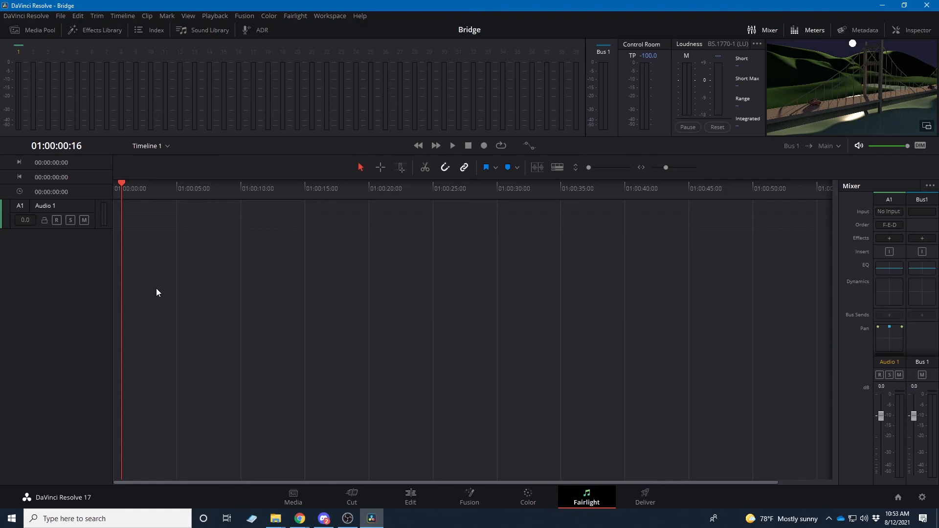
pyautogui.click(645, 503)
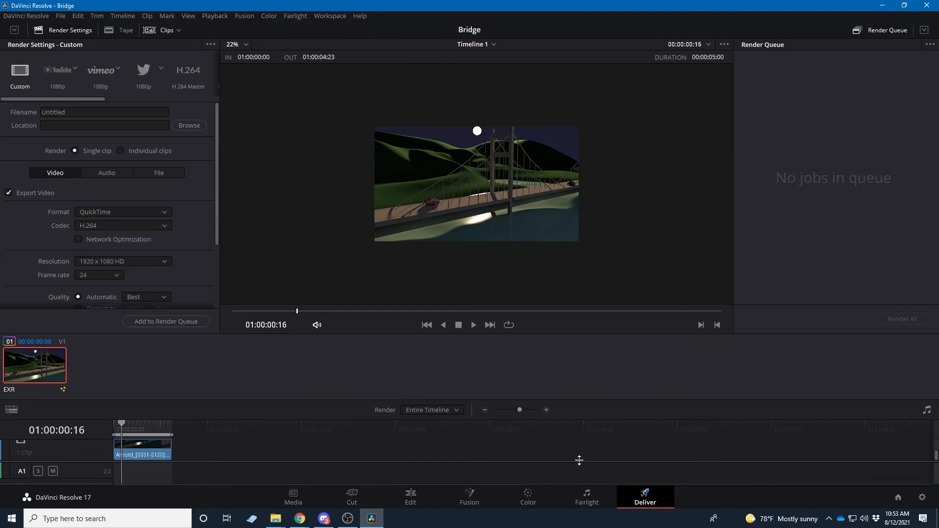
pyautogui.click(190, 73)
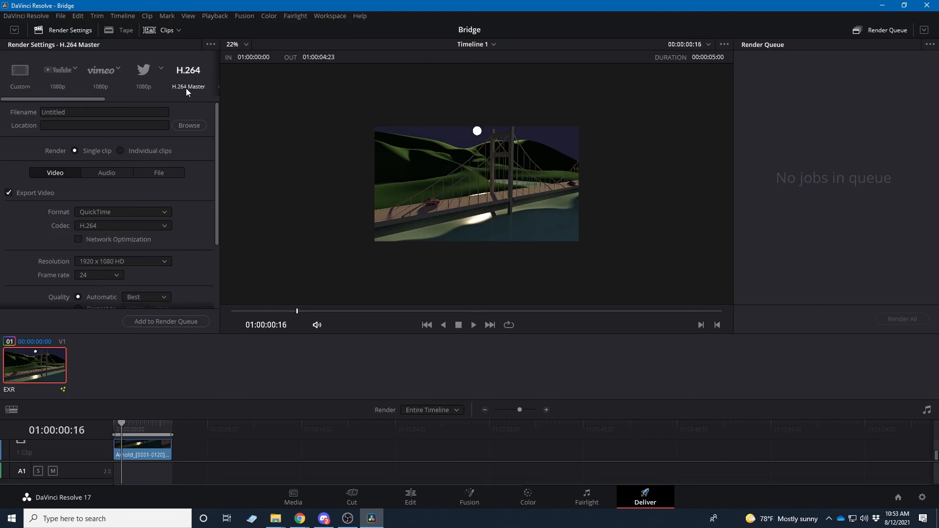
pyautogui.doubleClick(81, 112)
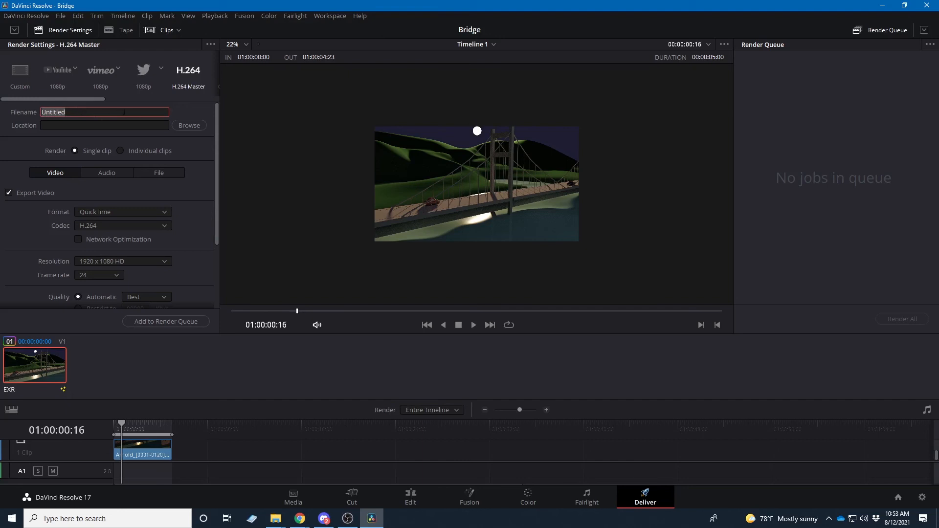
pyautogui.write('Render')
# Set the render location to the movies folder inside the Bridge project folder, keeping the file name Render.mov
pyautogui.click(197, 127)
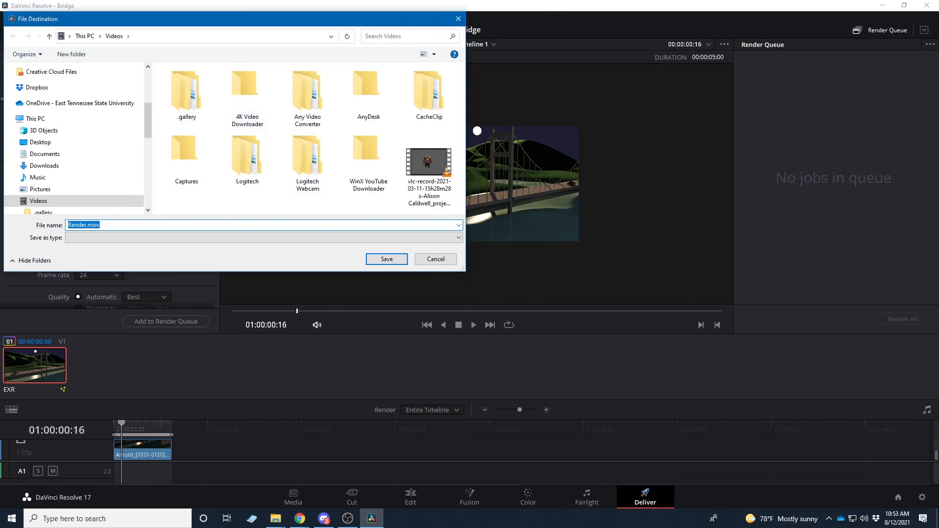
pyautogui.click(275, 519)
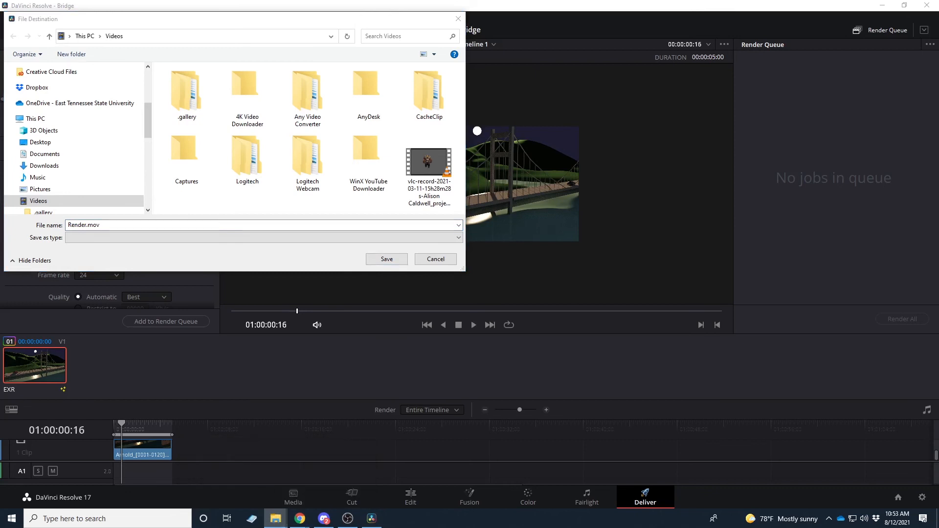
pyautogui.click(313, 36)
pyautogui.write('C:\\Users\\marlowg\\OneDrive - East Tennessee State University\\POA-Online\\GregInClassWorkFiles\\Bridge')
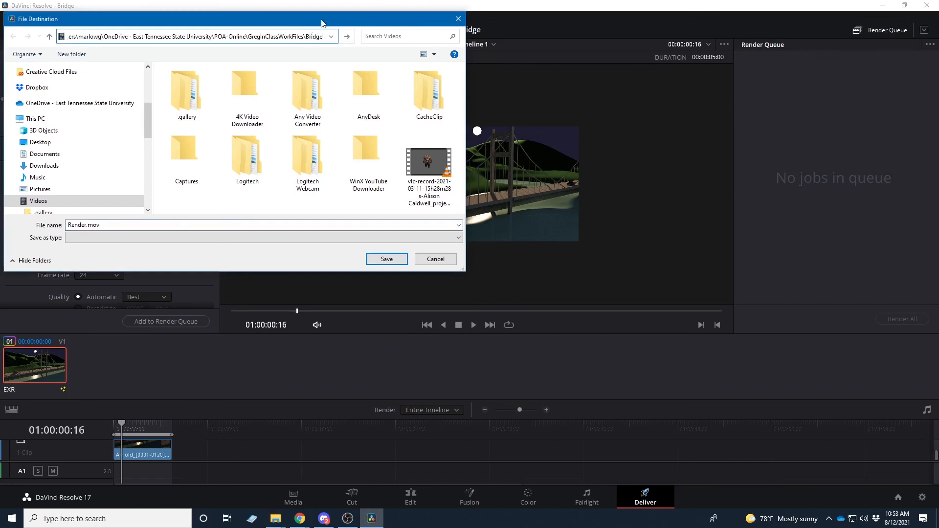
pyautogui.press('Return')
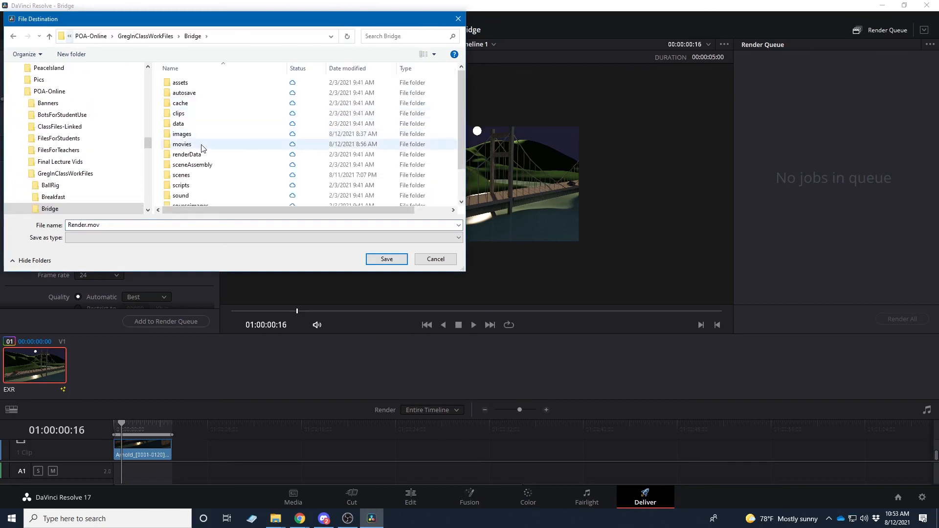
pyautogui.doubleClick(202, 146)
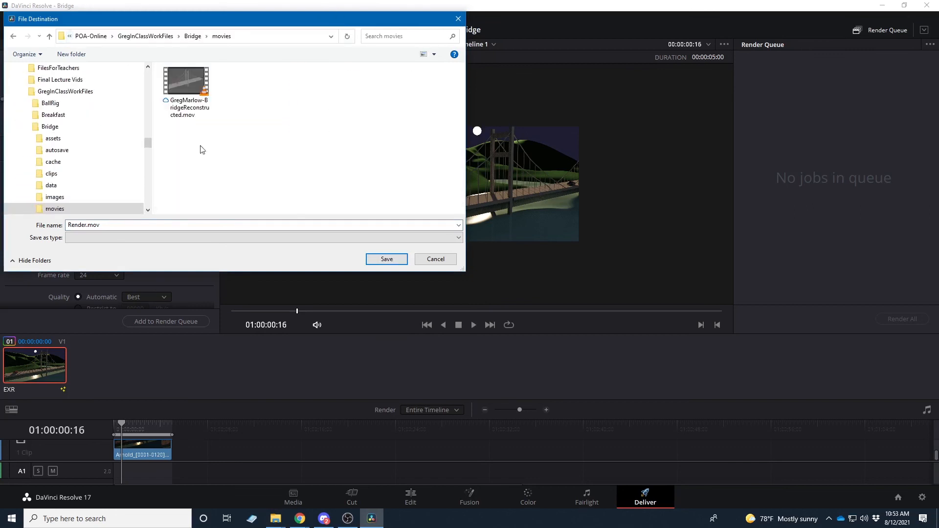
pyautogui.click(398, 265)
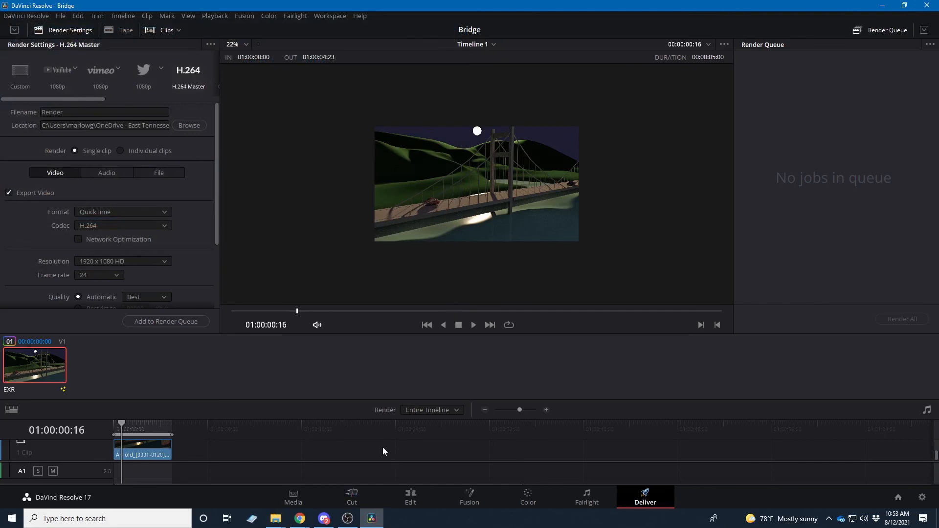
# Add Timeline 1 to the render queue and render all queued jobs
pyautogui.click(159, 323)
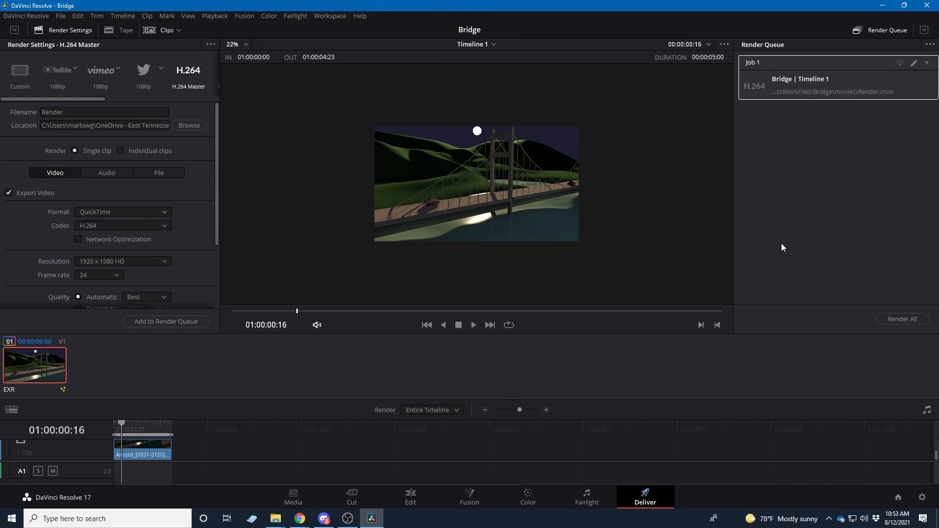
pyautogui.click(908, 325)
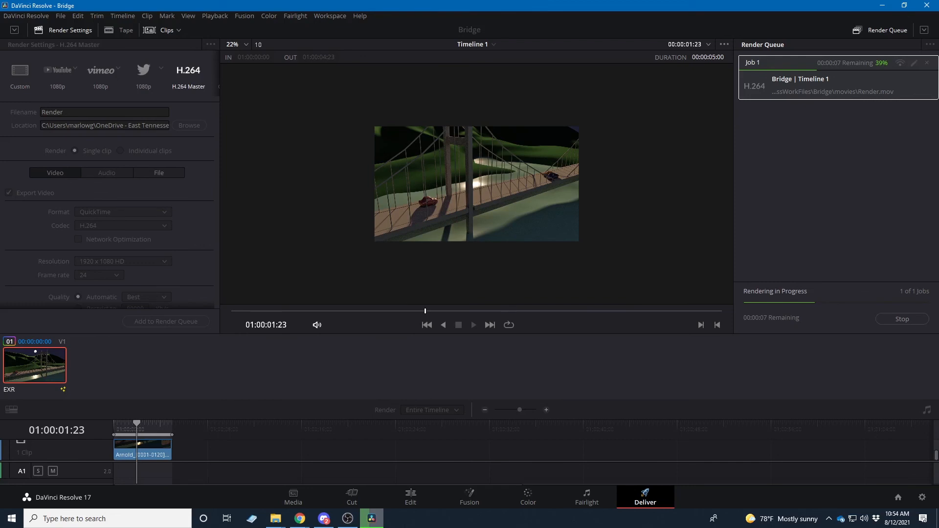
# Switch to File Explorer's movies folder, play Render.mov in VLC to check the result, and close the player
pyautogui.moveTo(0, 90); pyautogui.dragTo(399, 74)
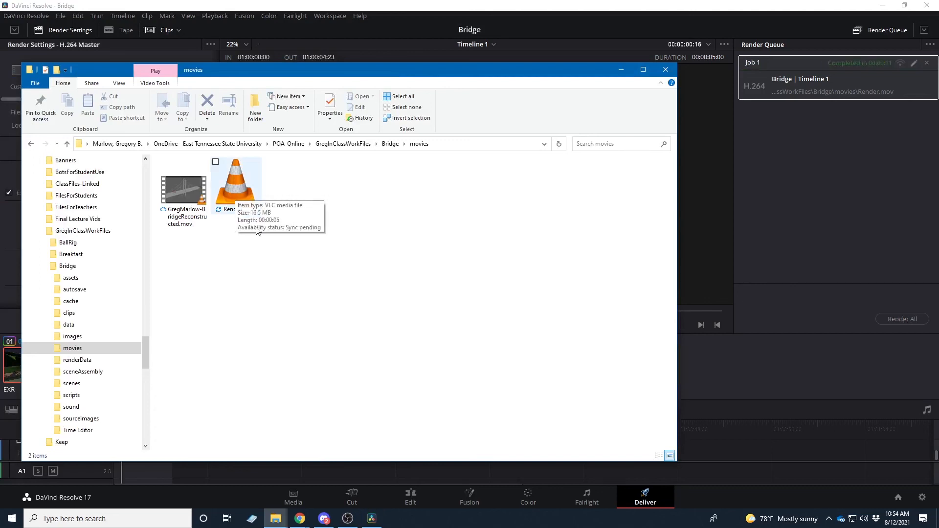
pyautogui.click(234, 176)
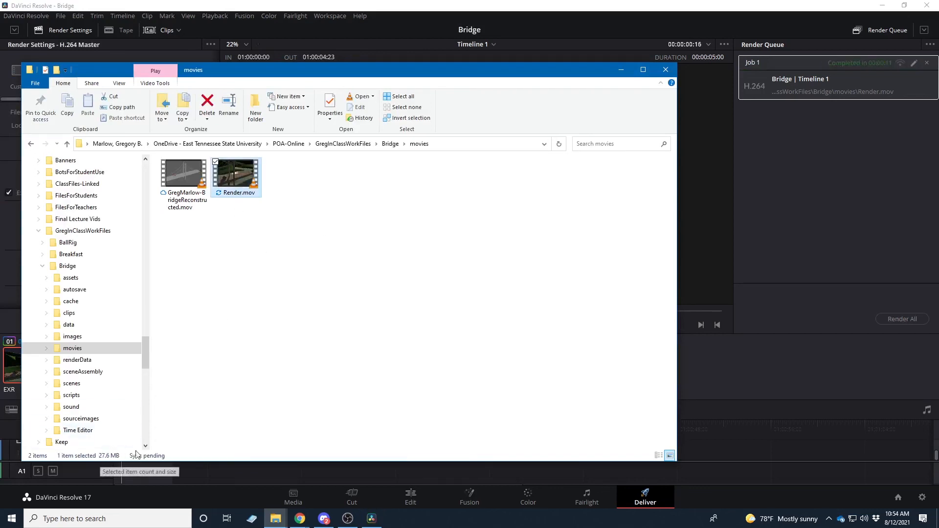
pyautogui.click(263, 287)
pyautogui.click(235, 180)
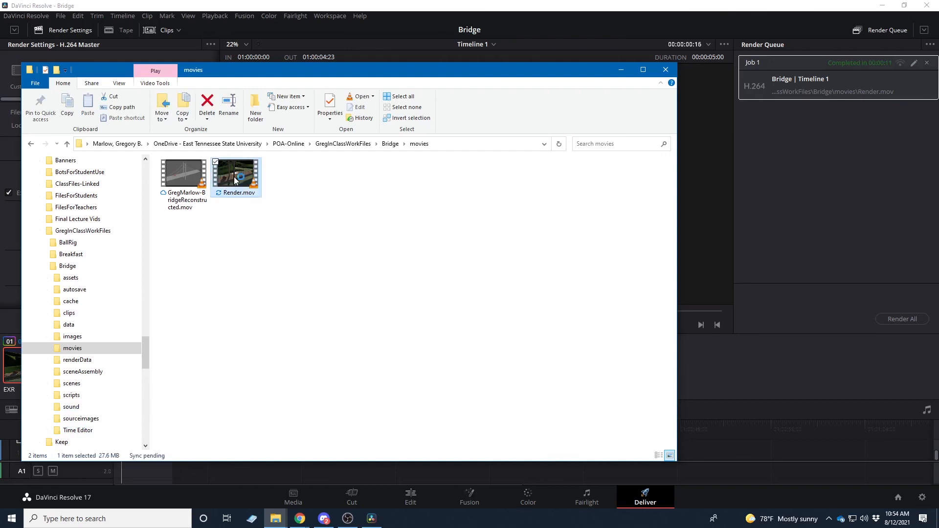
pyautogui.doubleClick(235, 180)
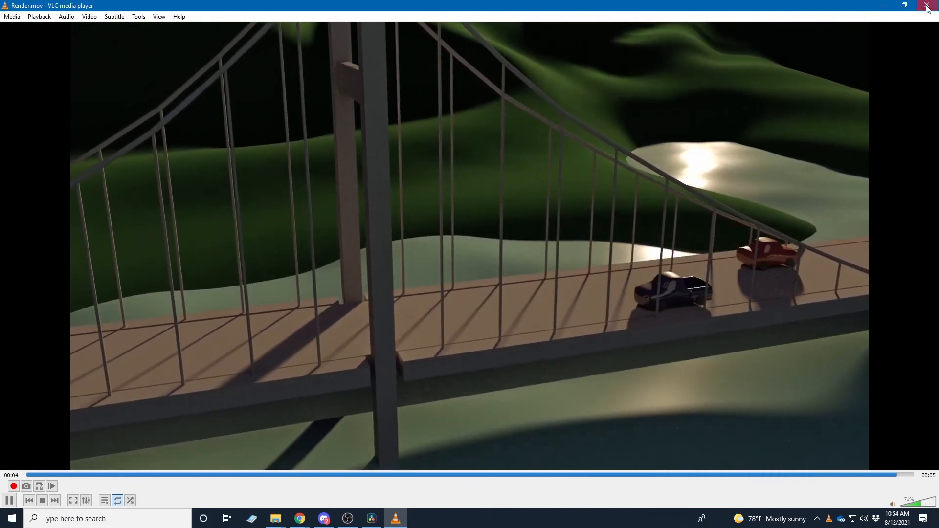
pyautogui.click(927, 6)
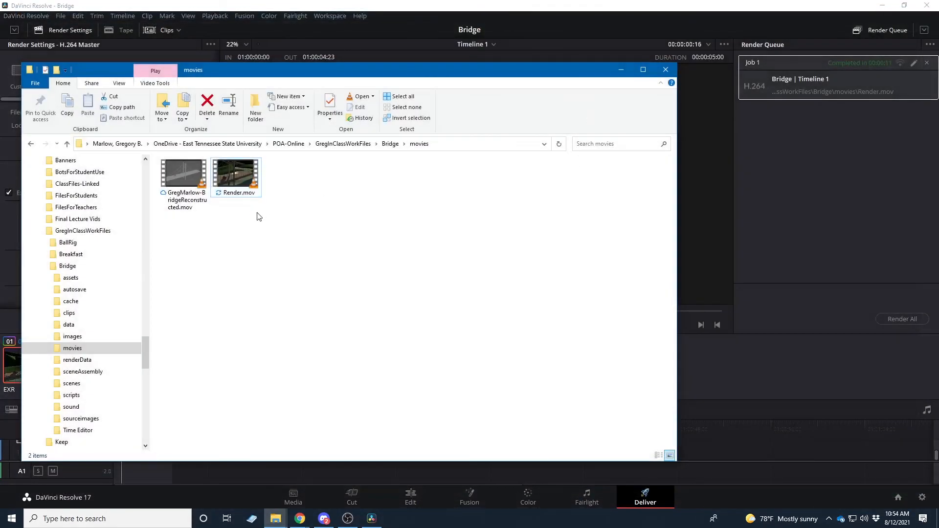
# Rename Render.mov to the author's full name followed by _Bridge, and play the renamed movie in VLC
pyautogui.click(234, 196)
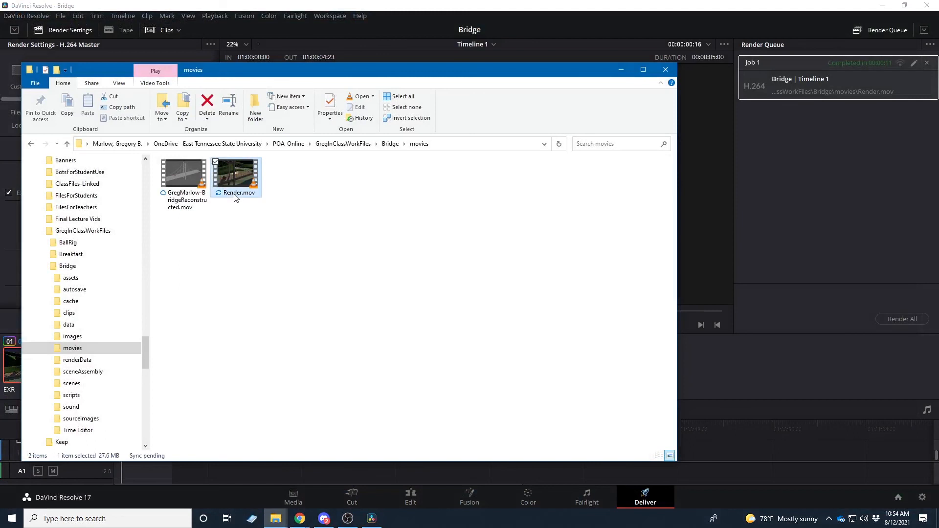
pyautogui.click(234, 195)
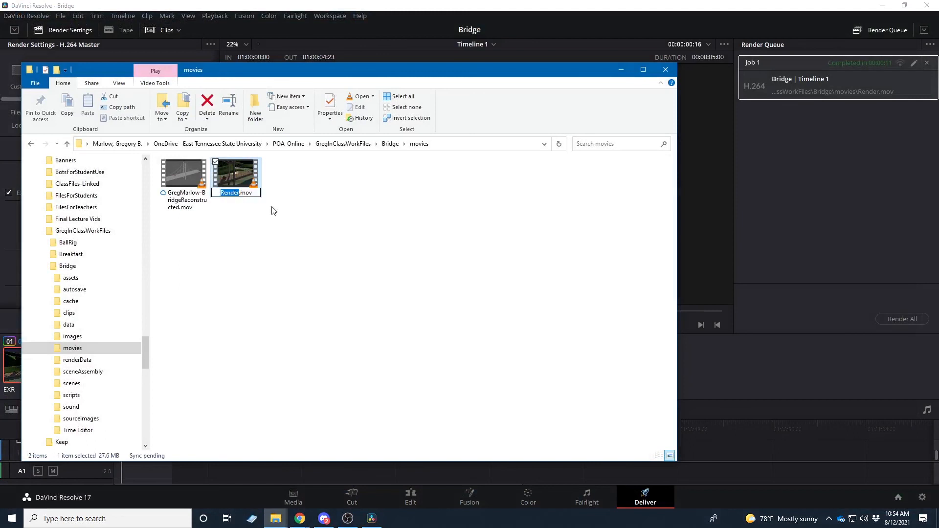
pyautogui.write('Greg')
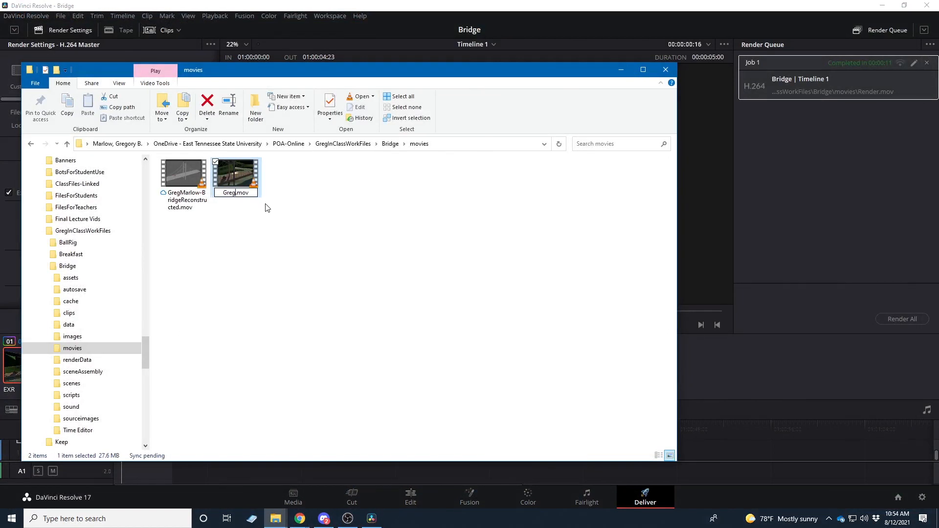
pyautogui.write('Marlow_Bridge')
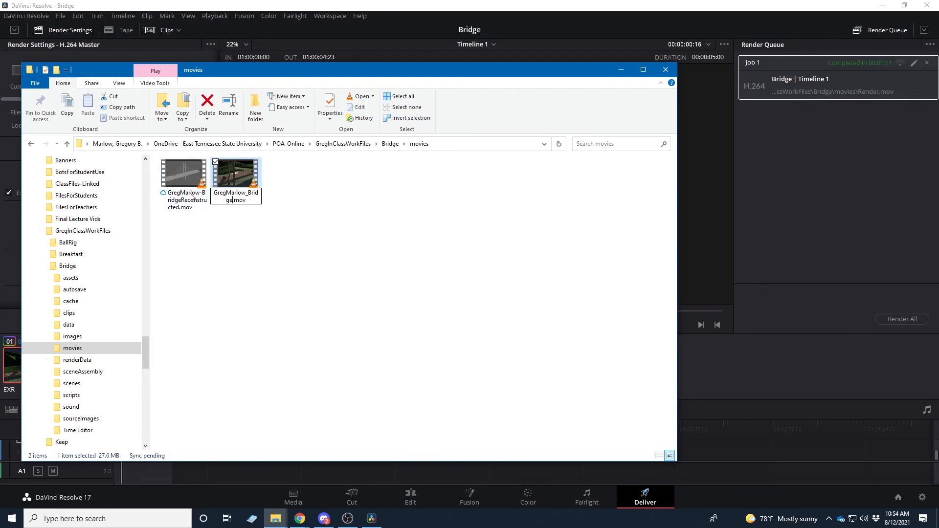
pyautogui.click(259, 245)
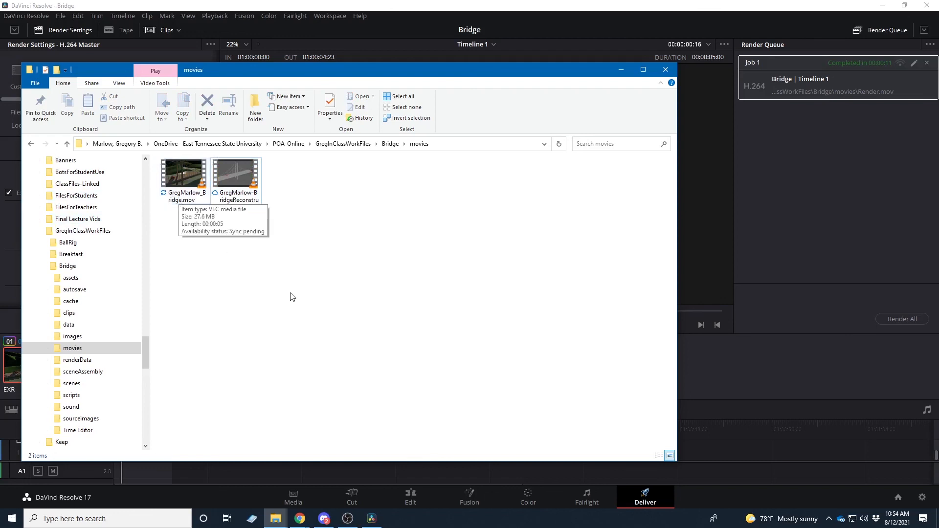
pyautogui.doubleClick(177, 174)
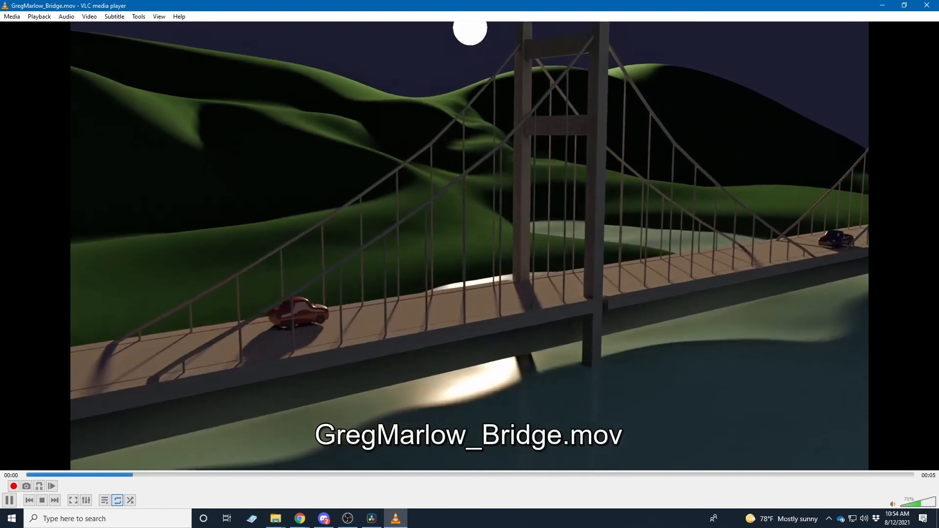